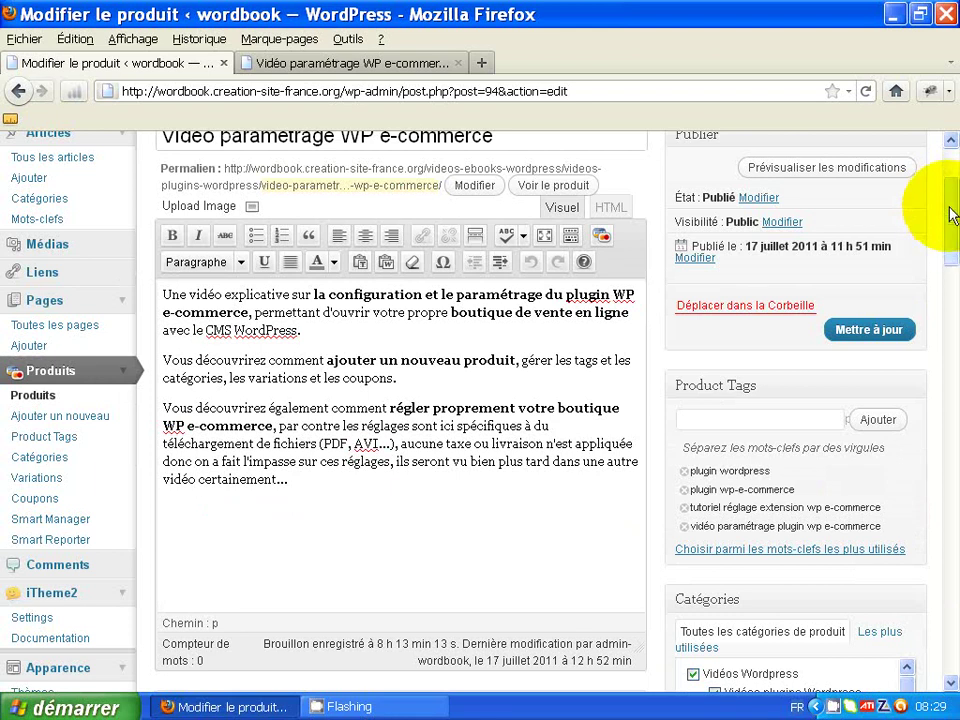
# - Open the Widgets page from the product editor and expand the Sidebar's Panier: Votre panier widget settings
pyautogui.scroll(-2, 943, 214)
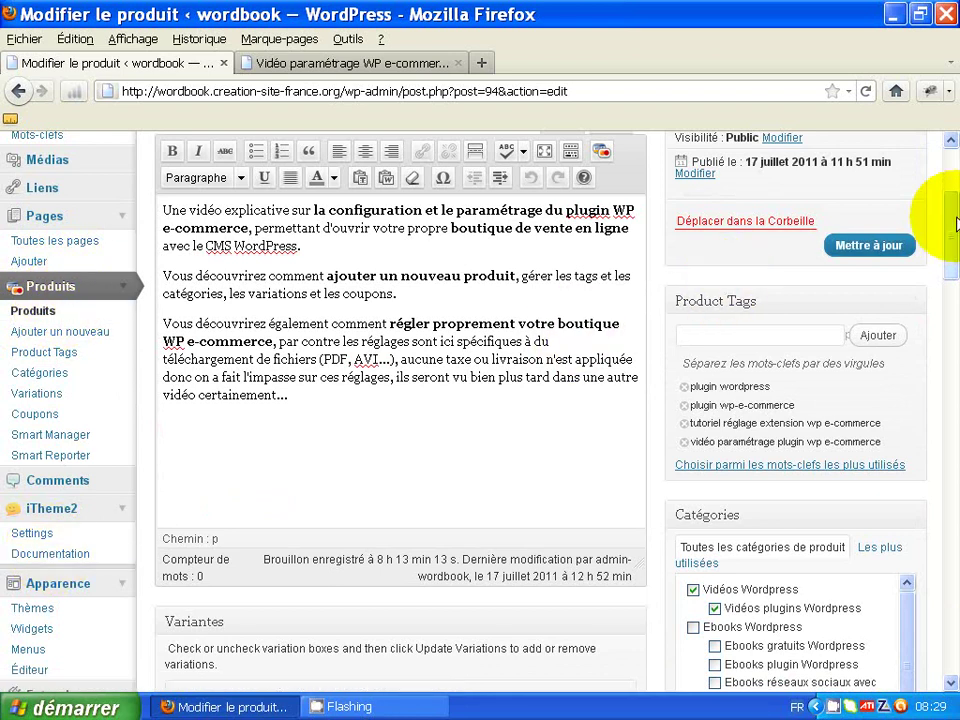
pyautogui.scroll(-5, 943, 204)
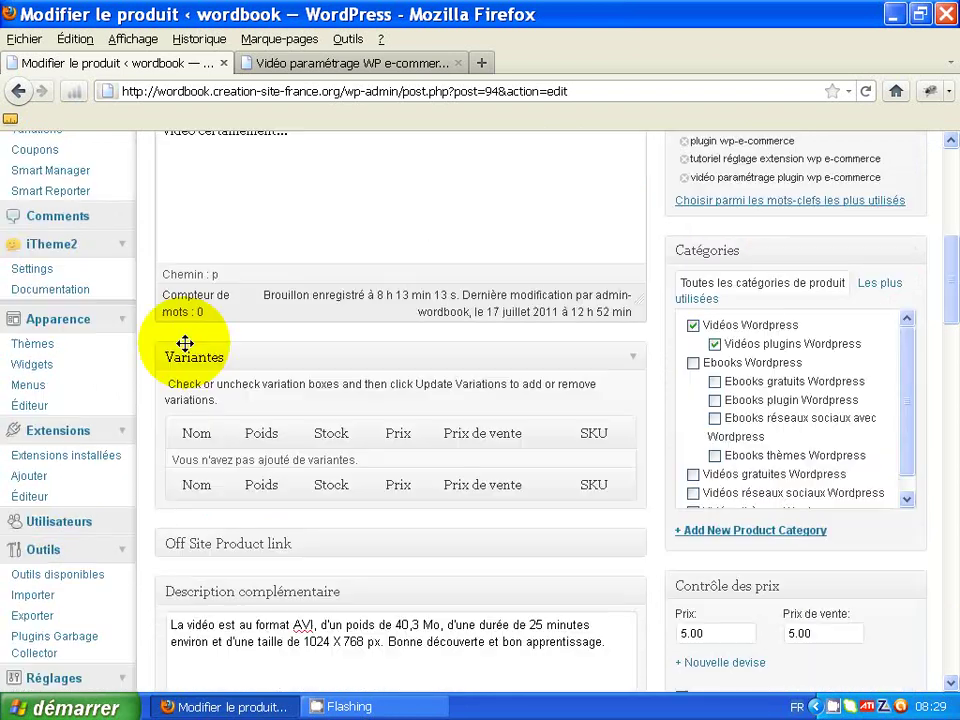
pyautogui.click(62, 372)
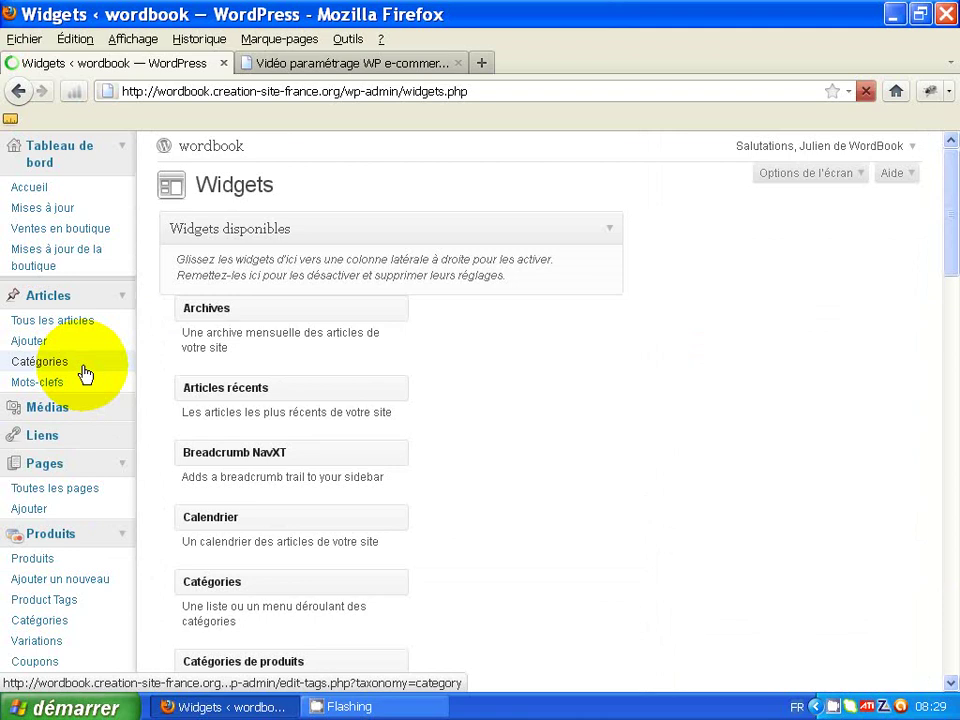
pyautogui.scroll(-4, 945, 200)
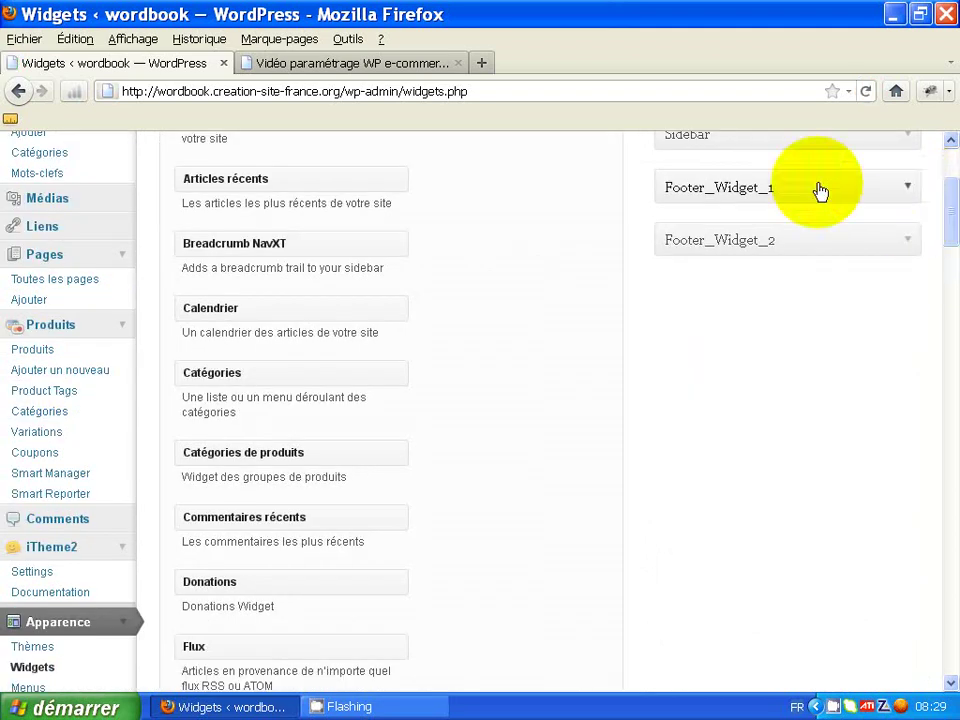
pyautogui.moveTo(943, 214); pyautogui.dragTo(790, 212)
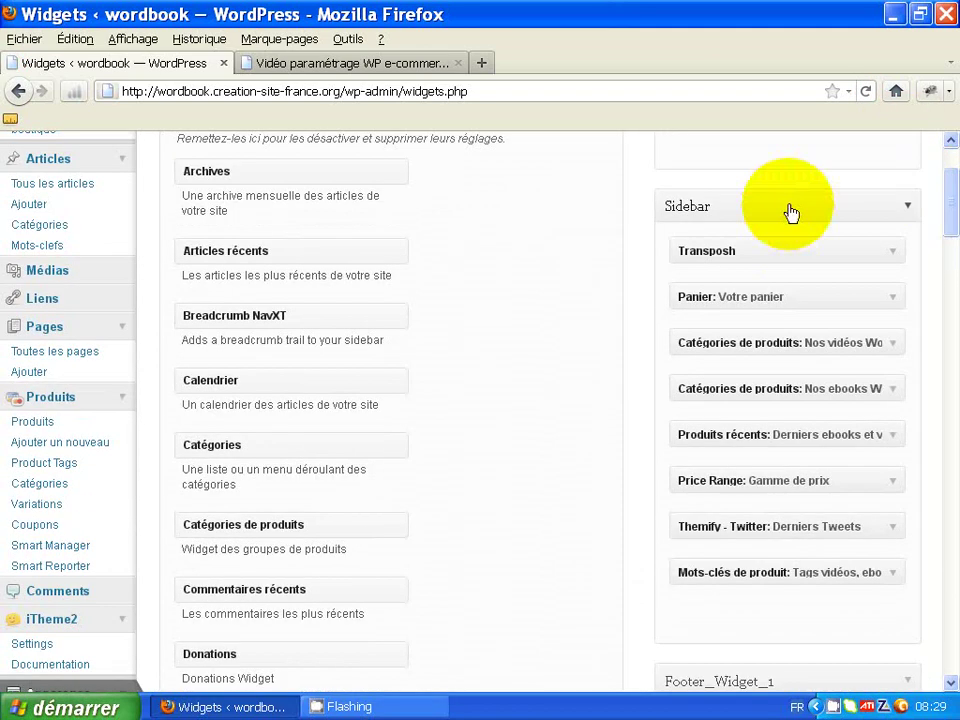
pyautogui.click(893, 300)
pyautogui.moveTo(949, 206); pyautogui.dragTo(952, 210)
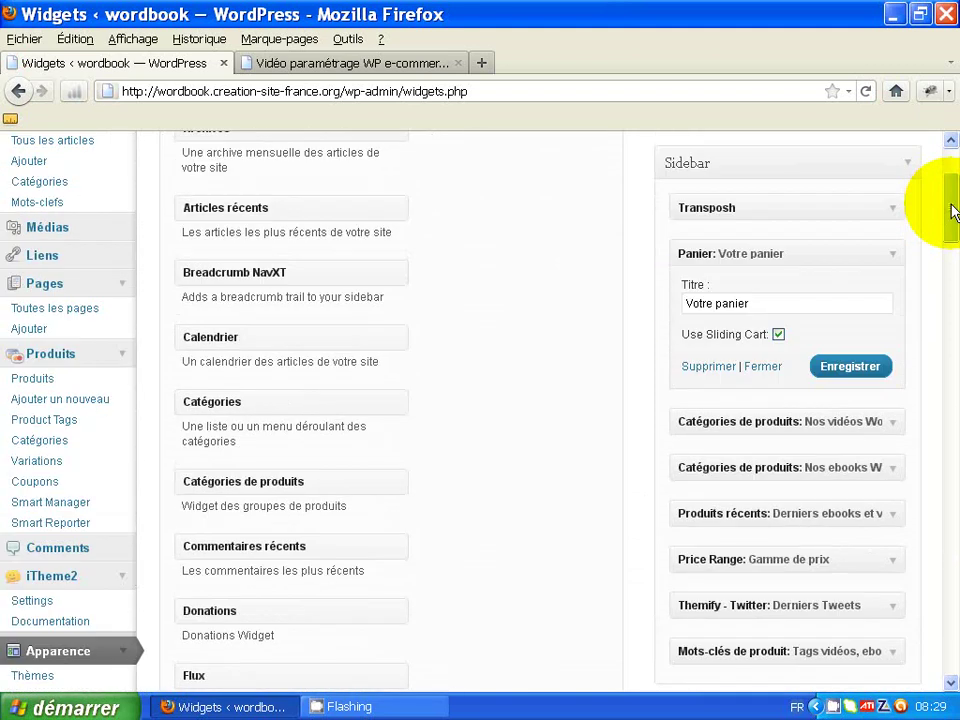
# - Toggle the Panier widget's Use Sliding Cart option off and back on
pyautogui.click(779, 335)
pyautogui.click(779, 335)
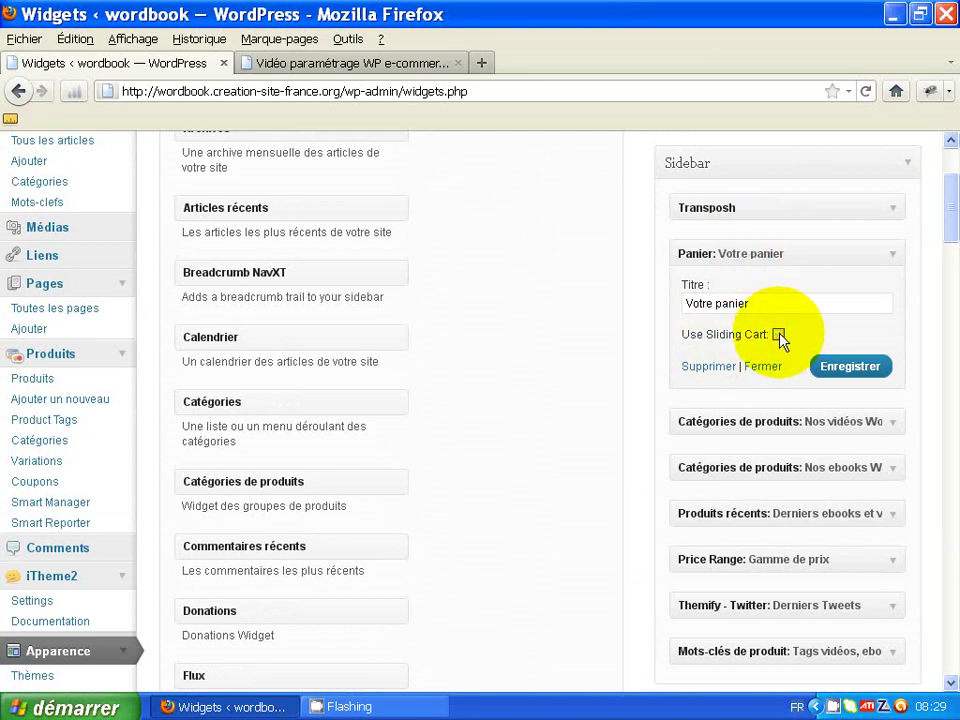
pyautogui.click(779, 335)
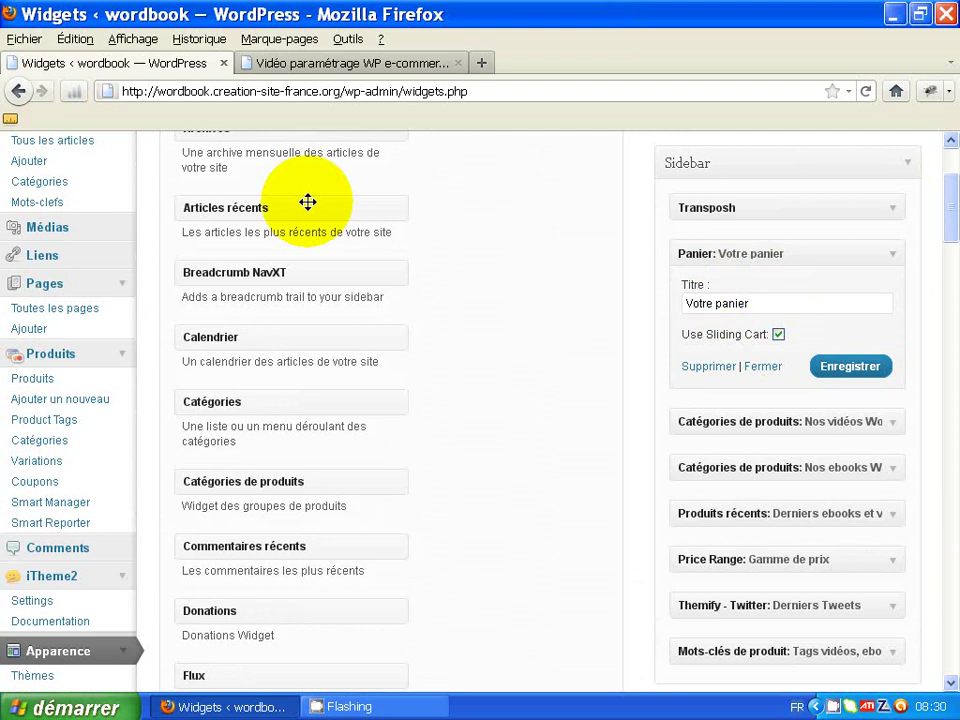
# - Check the sliding cart on the shop's product page by collapsing and re-expanding the Votre panier block
pyautogui.click(350, 63)
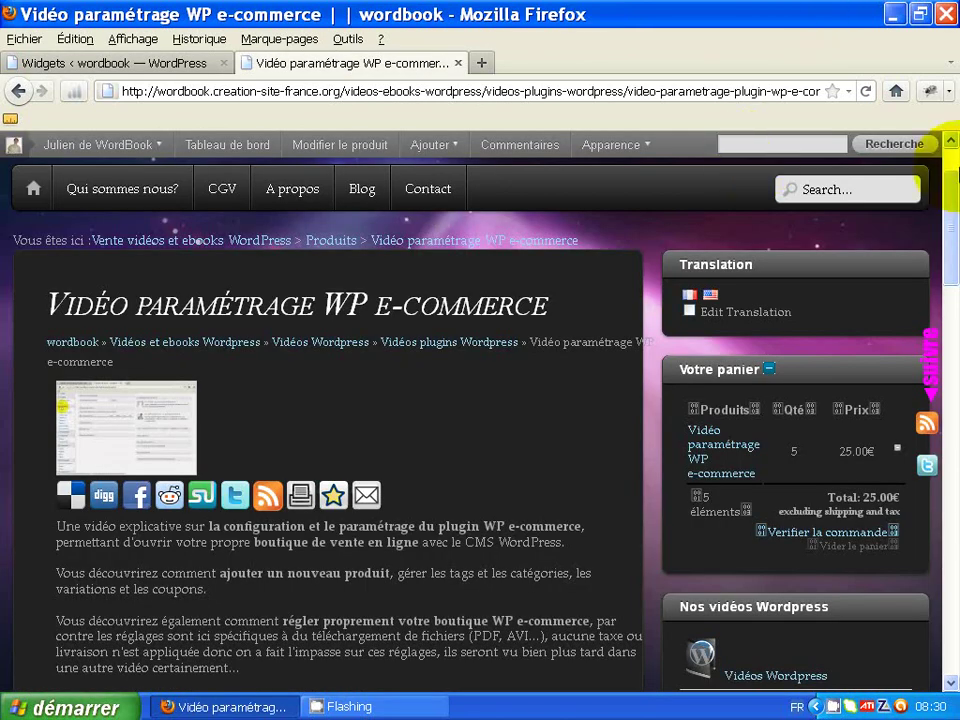
pyautogui.scroll(-1, 950, 214)
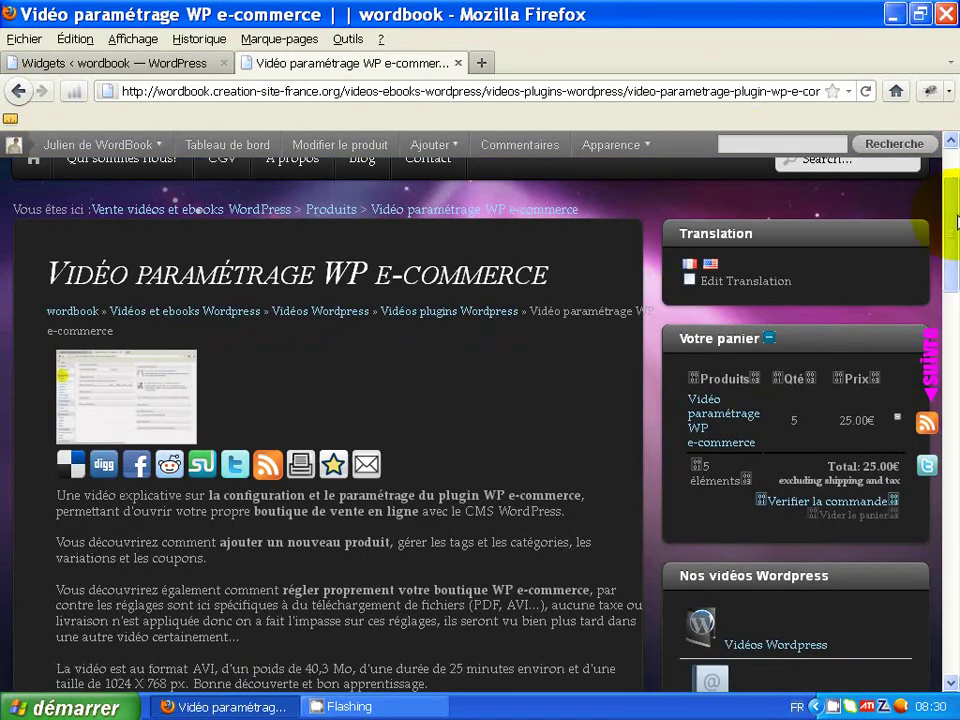
pyautogui.click(769, 340)
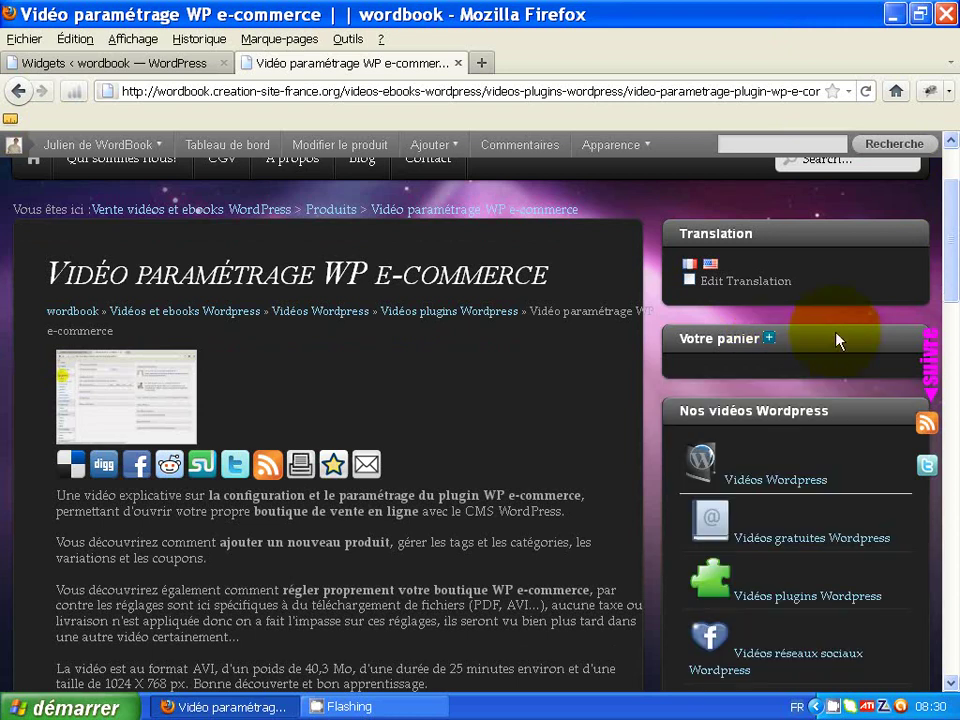
pyautogui.click(770, 340)
# - Return to the Widgets page, review the Panier widget's sliding cart option and collapse its settings
pyautogui.click(228, 63)
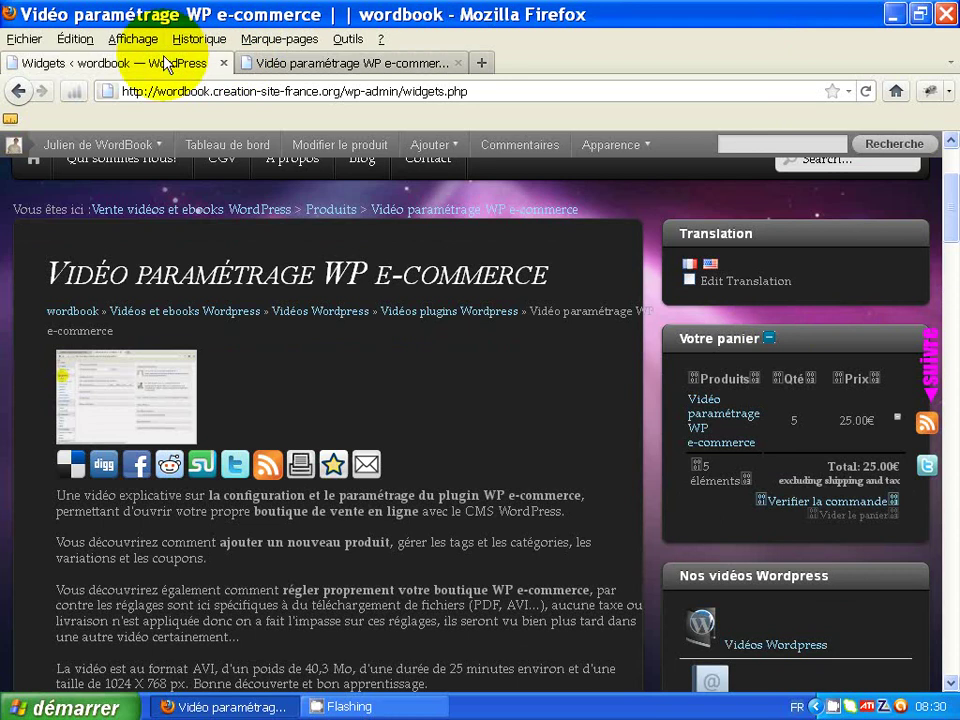
pyautogui.moveTo(957, 210); pyautogui.dragTo(955, 217)
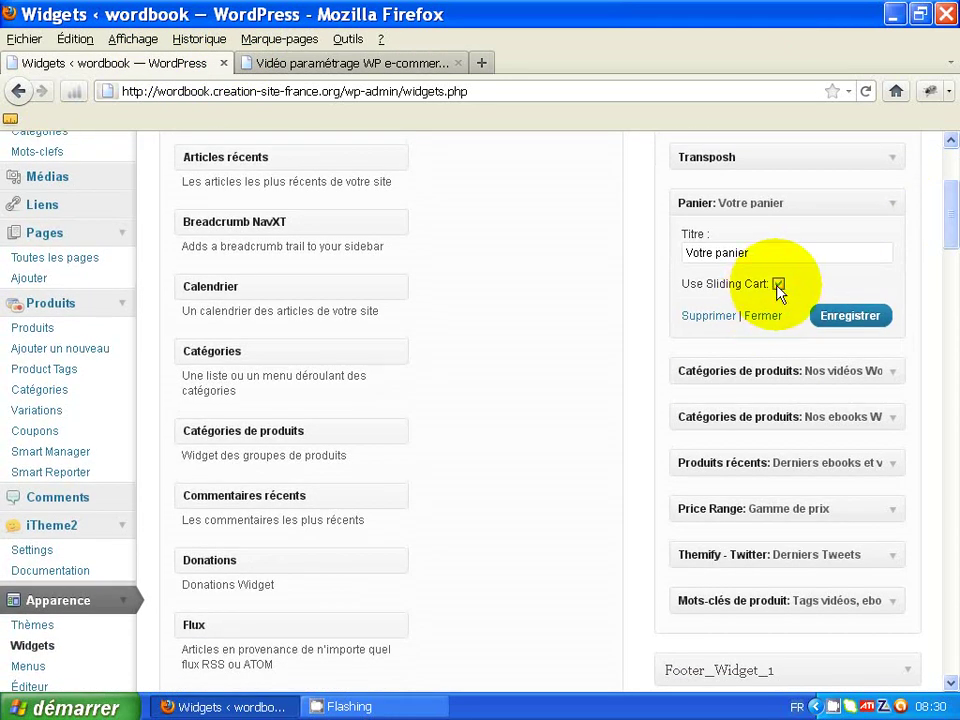
pyautogui.click(893, 207)
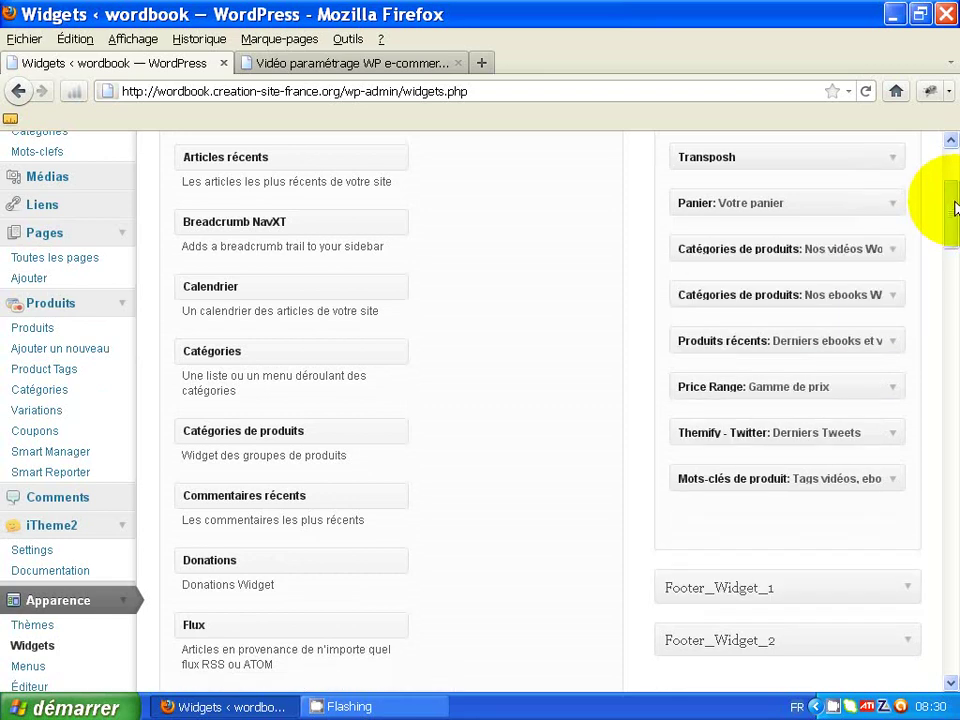
# - Review the settings of the Nos vidéos Wordpress and Nos ebooks Wordpress product category widgets, collapsing each one
pyautogui.click(847, 251)
pyautogui.moveTo(953, 213); pyautogui.dragTo(953, 216)
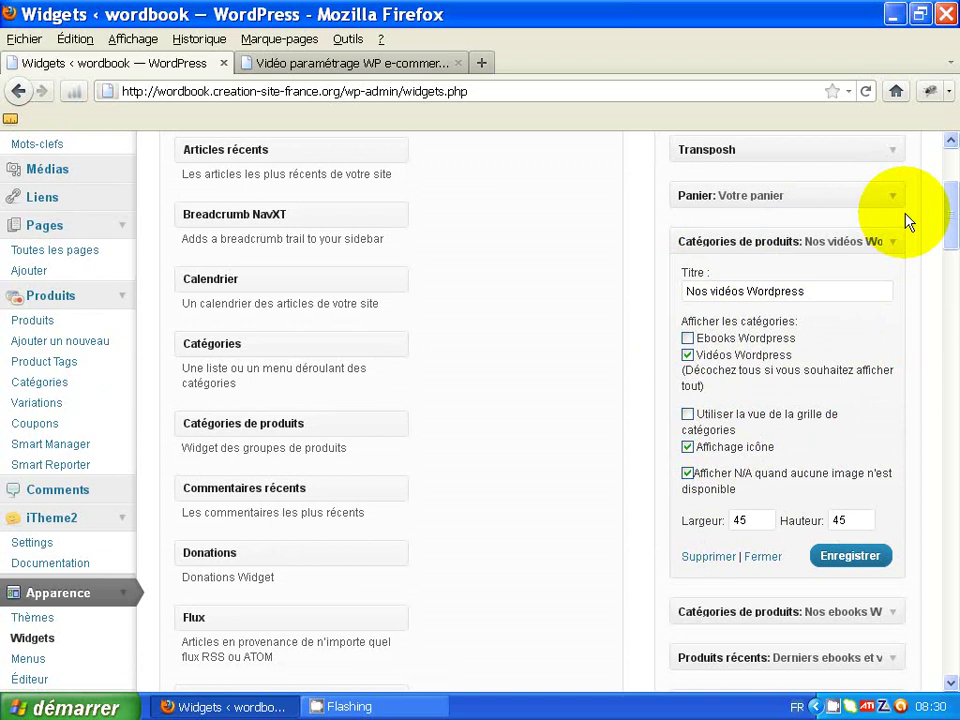
pyautogui.click(889, 244)
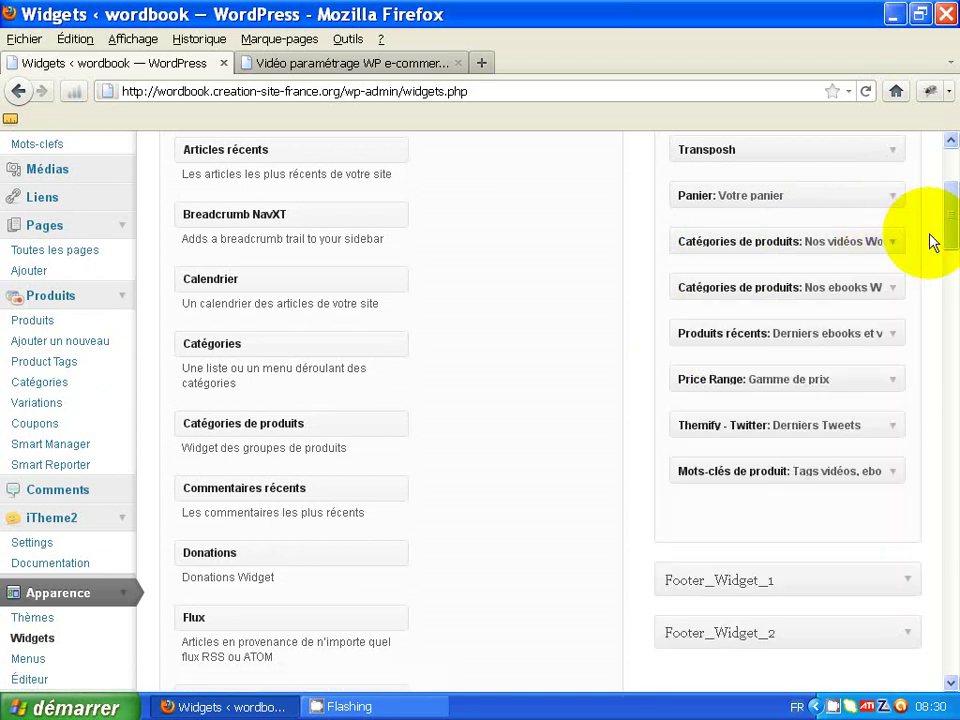
pyautogui.click(891, 290)
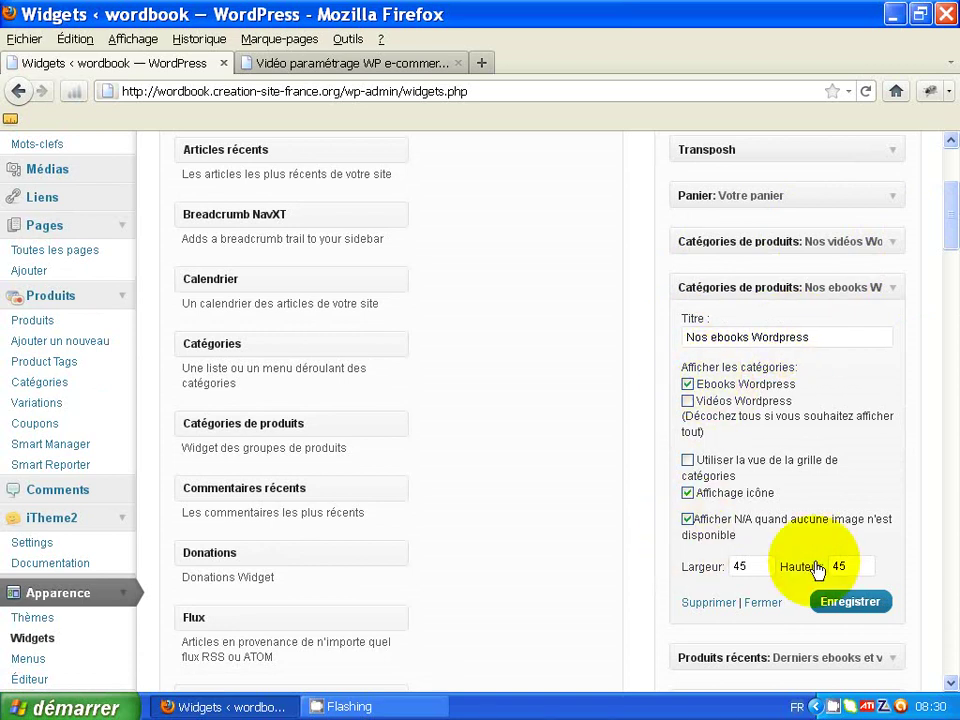
pyautogui.click(895, 289)
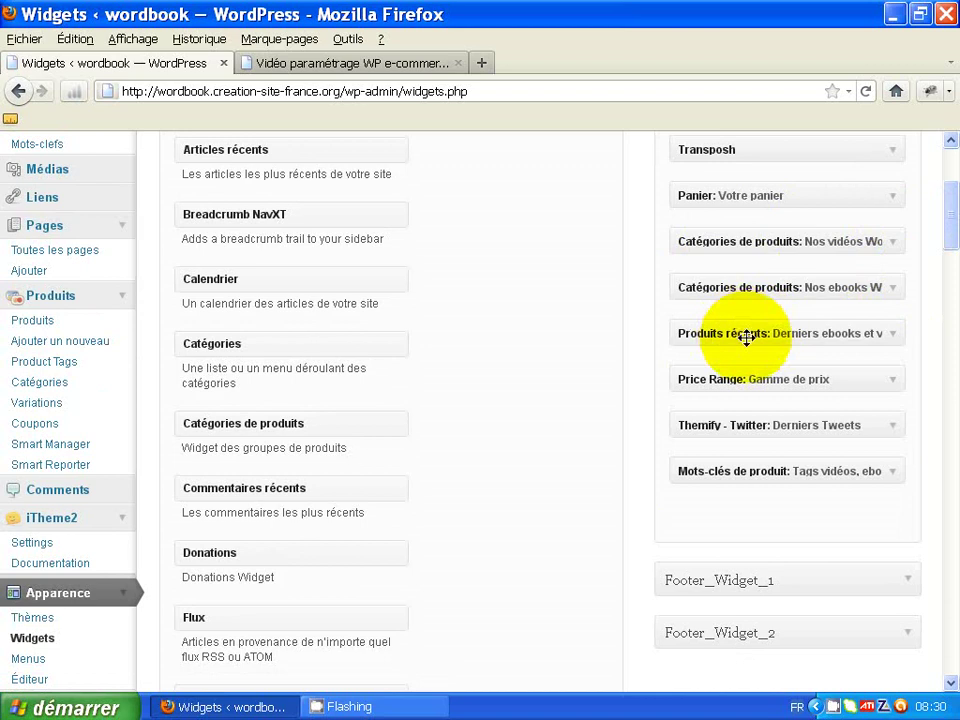
# - Expand the Produits récents and Nos ebooks Wordpress widgets and highlight the ebooks widget's title
pyautogui.click(920, 341)
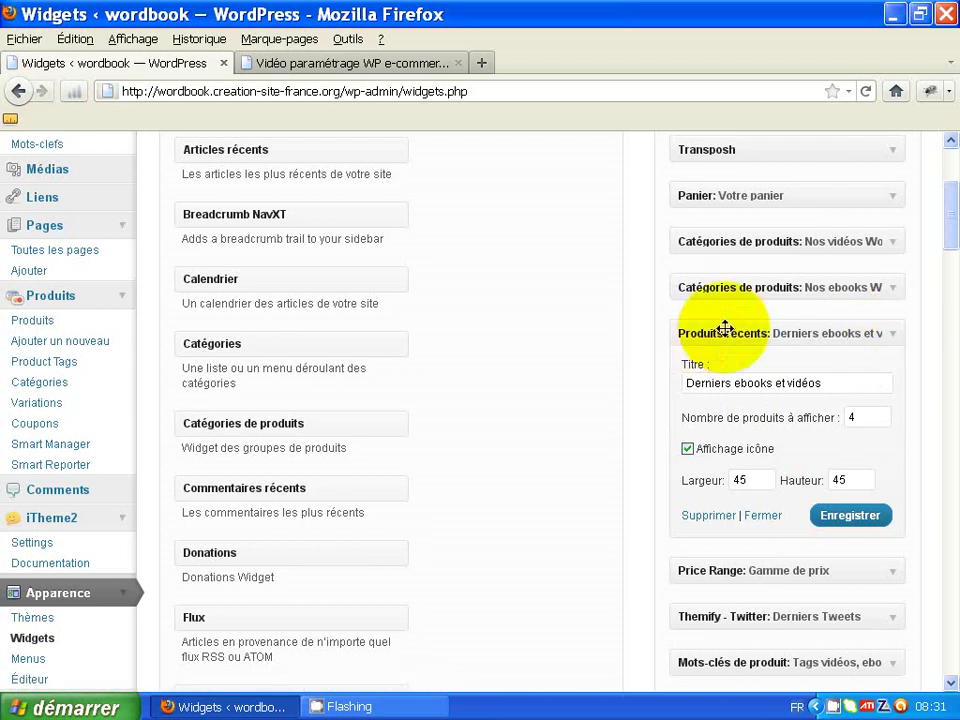
pyautogui.click(892, 290)
pyautogui.scroll(-1, 955, 228)
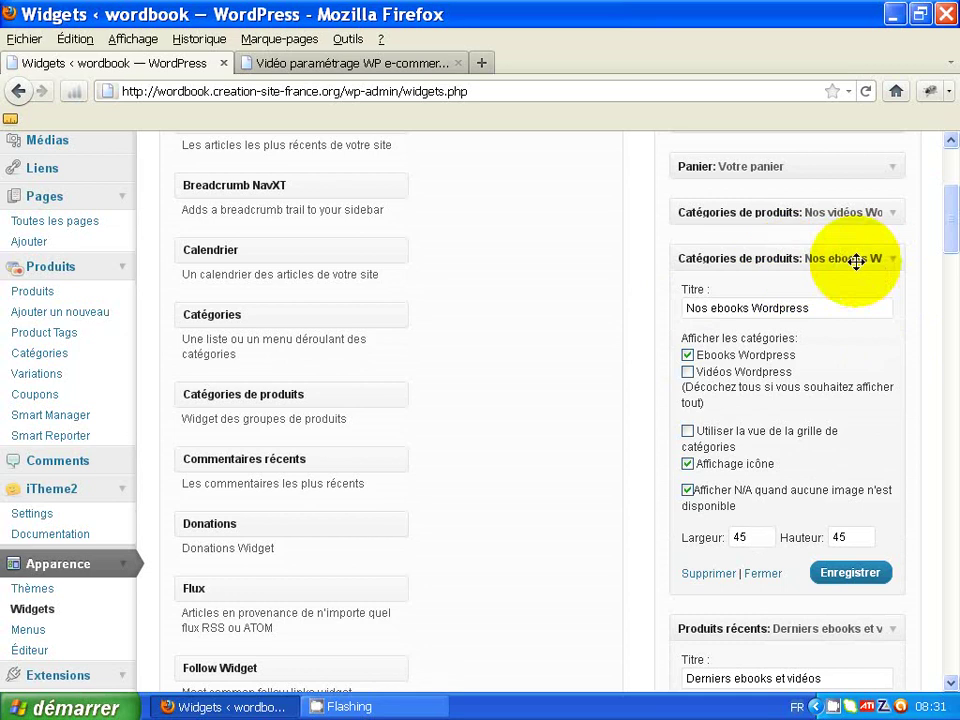
pyautogui.tripleClick(786, 307)
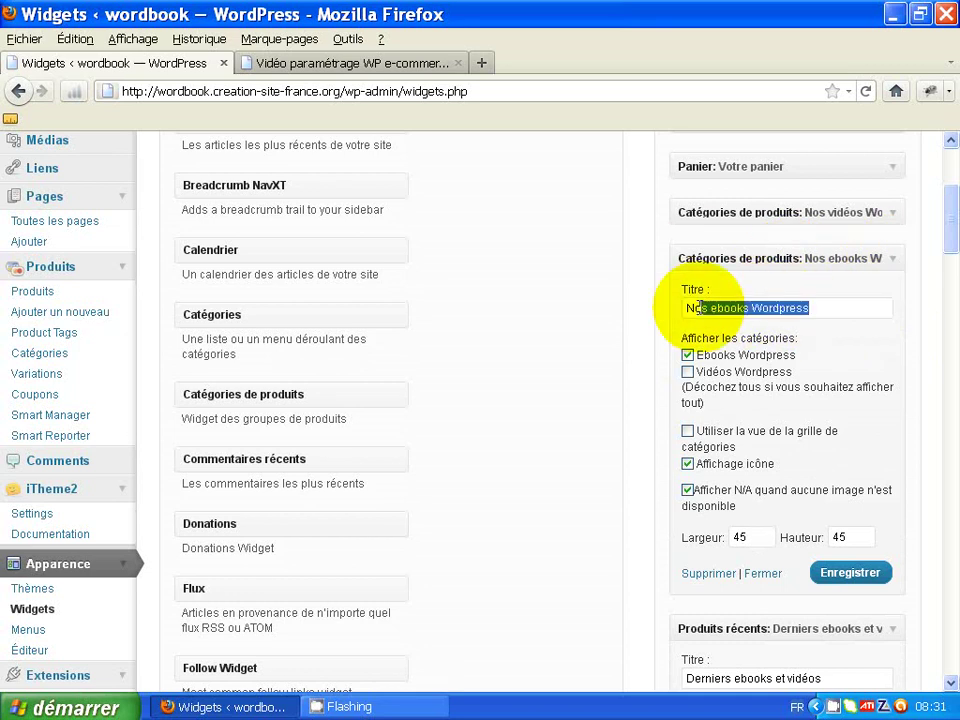
# - Highlight the Nos ebooks Wordpress heading in the shop page's sidebar, and collapse its settings on the Widgets page
pyautogui.click(350, 63)
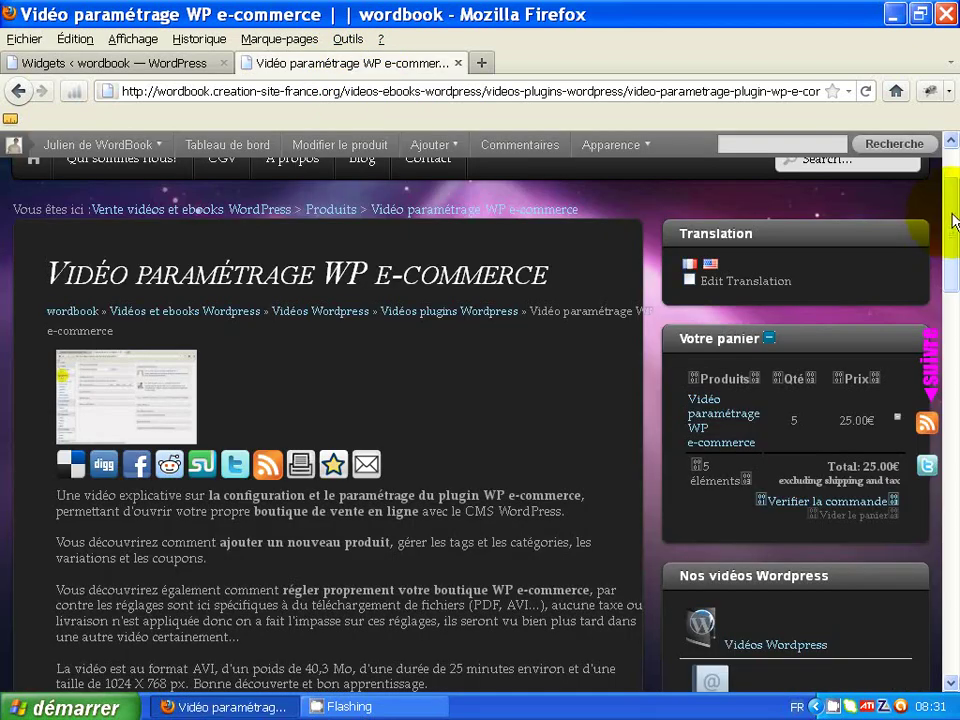
pyautogui.moveTo(955, 215); pyautogui.dragTo(955, 380)
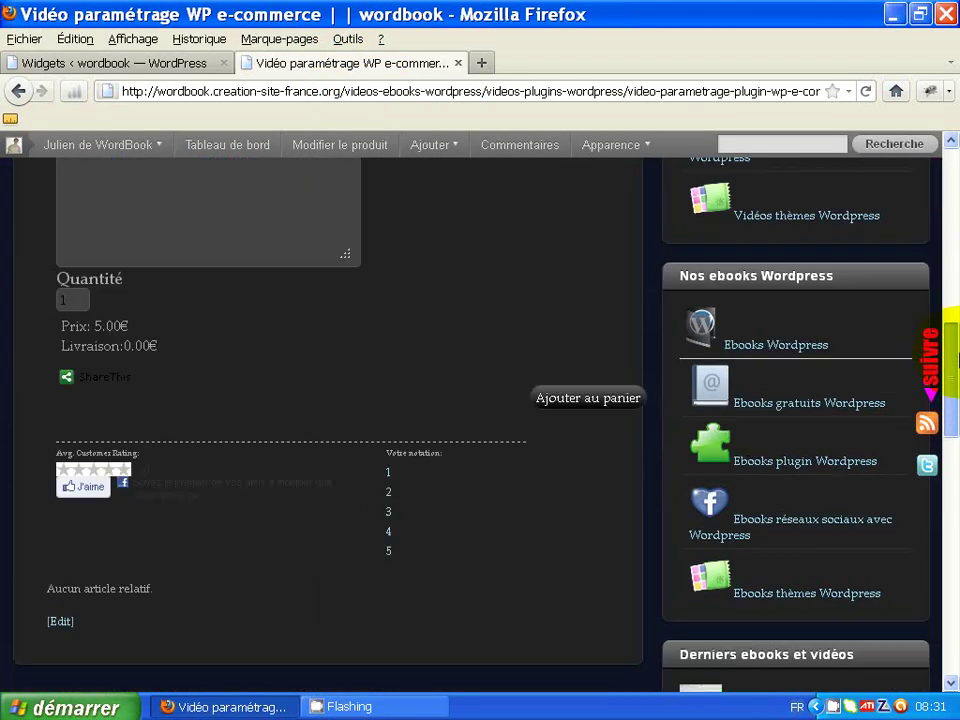
pyautogui.moveTo(838, 277); pyautogui.dragTo(677, 279)
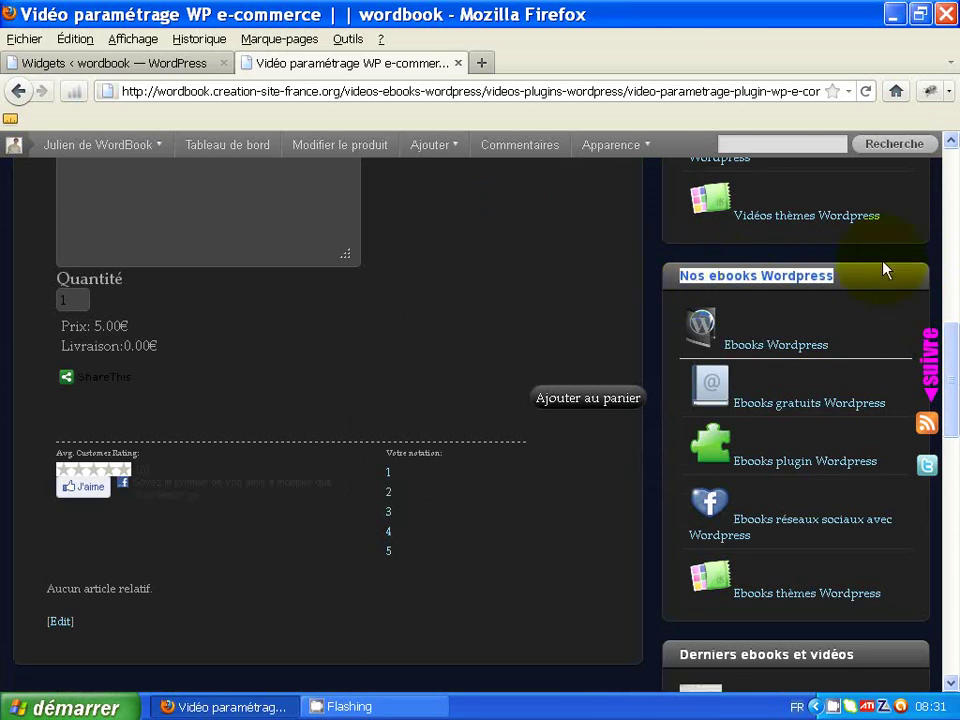
pyautogui.click(115, 63)
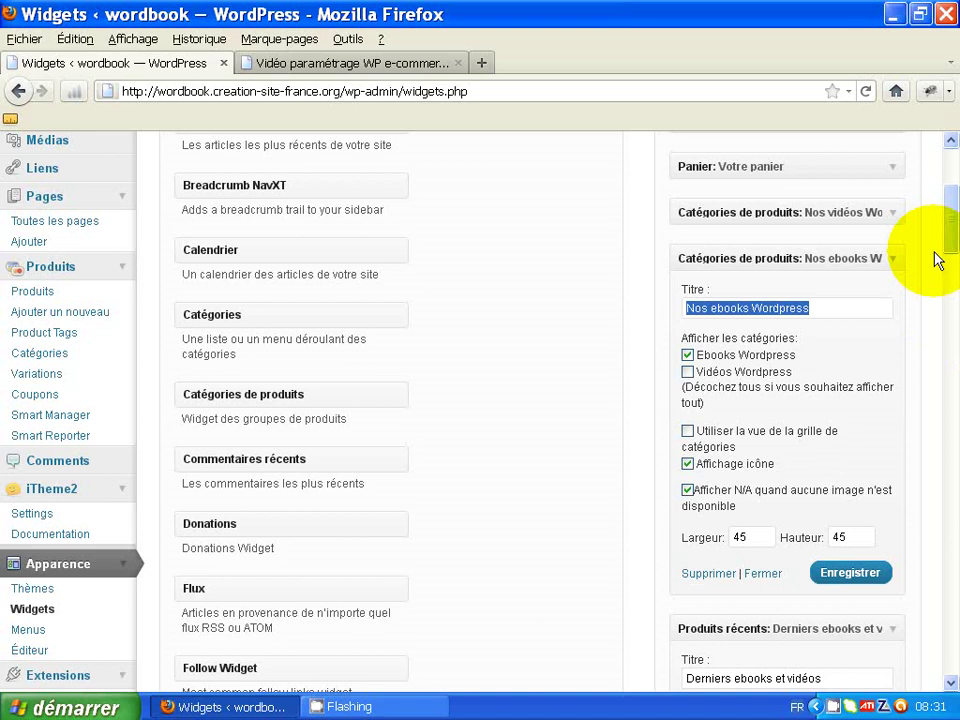
pyautogui.click(888, 259)
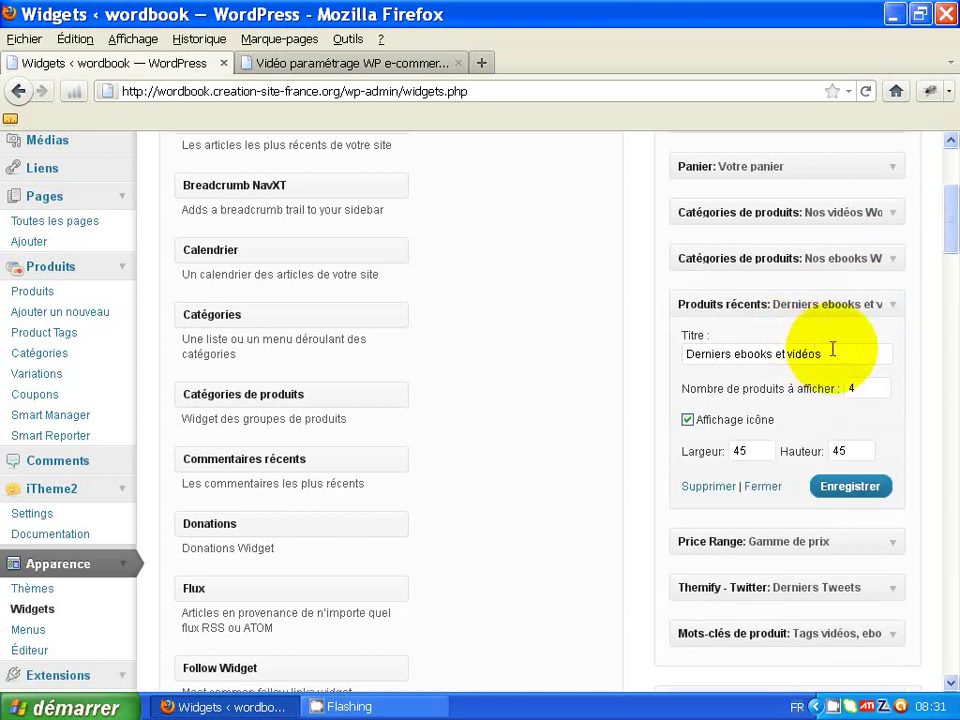
# - Compare the Produits récents widget's title with the Derniers ebooks et vidéos block on the shop page, and collapse the widget
pyautogui.moveTo(832, 353); pyautogui.dragTo(707, 300)
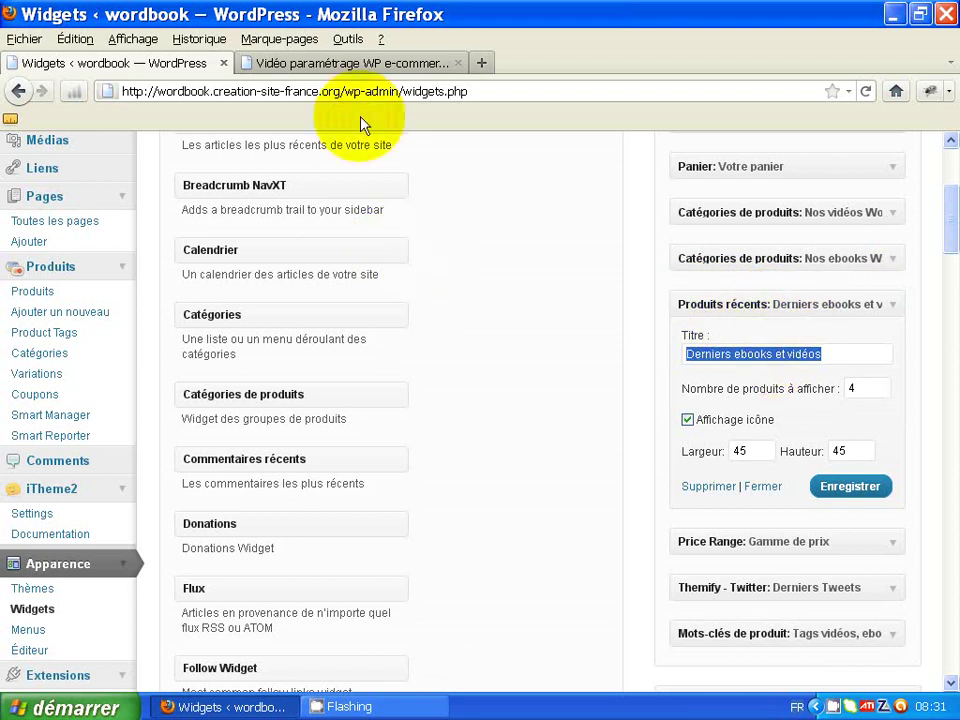
pyautogui.hotkey('ctrl', 'Tab')
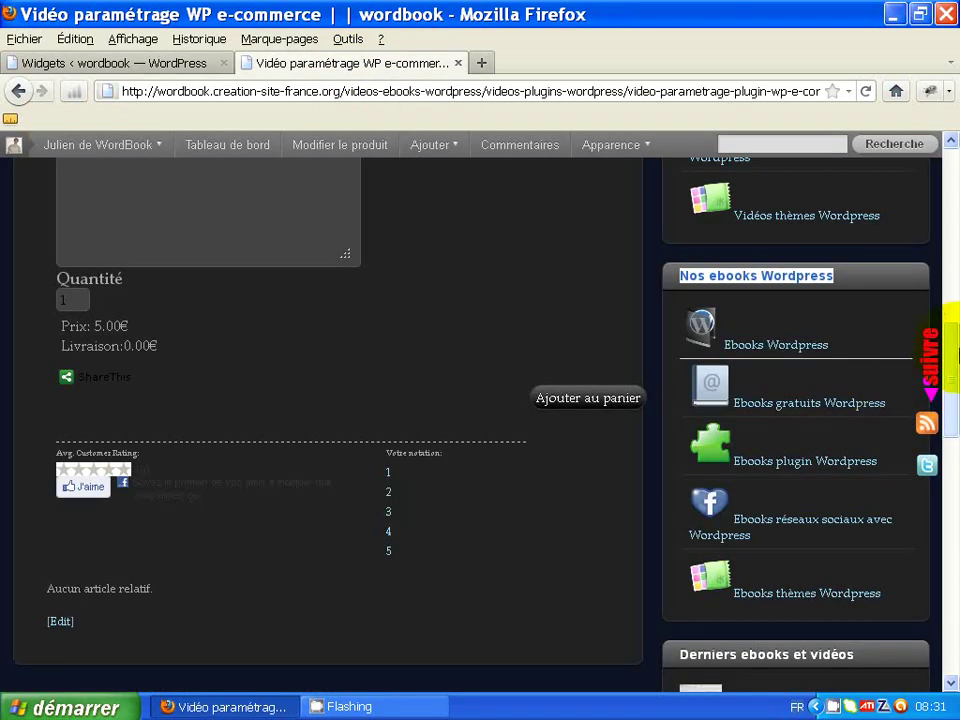
pyautogui.scroll(-6, 957, 367)
pyautogui.moveTo(872, 326); pyautogui.dragTo(680, 321)
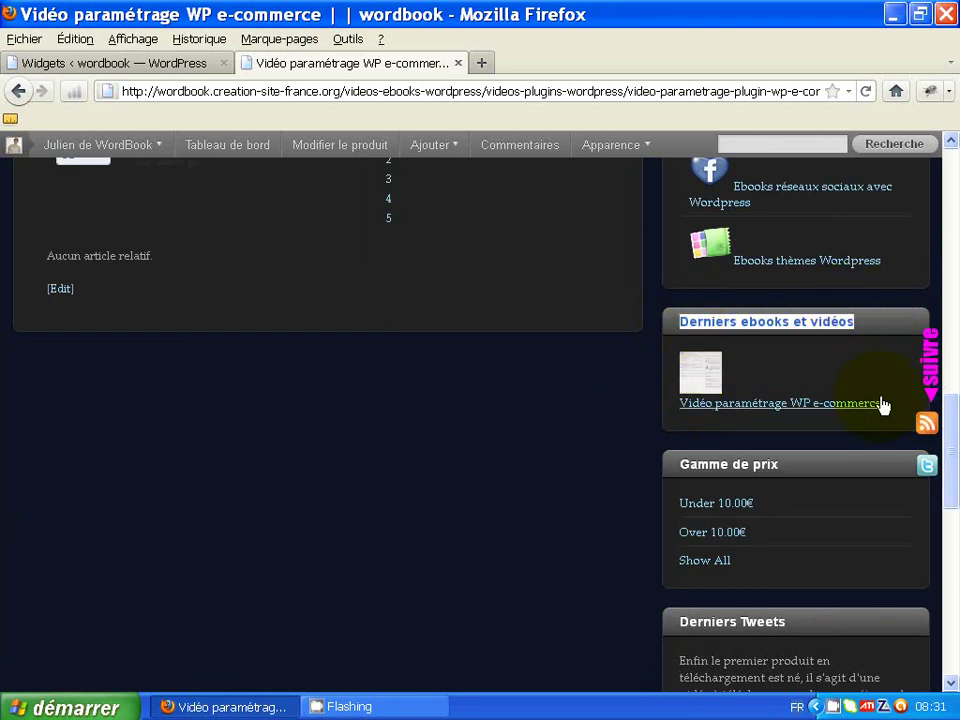
pyautogui.hotkey('ctrl', 'Tab')
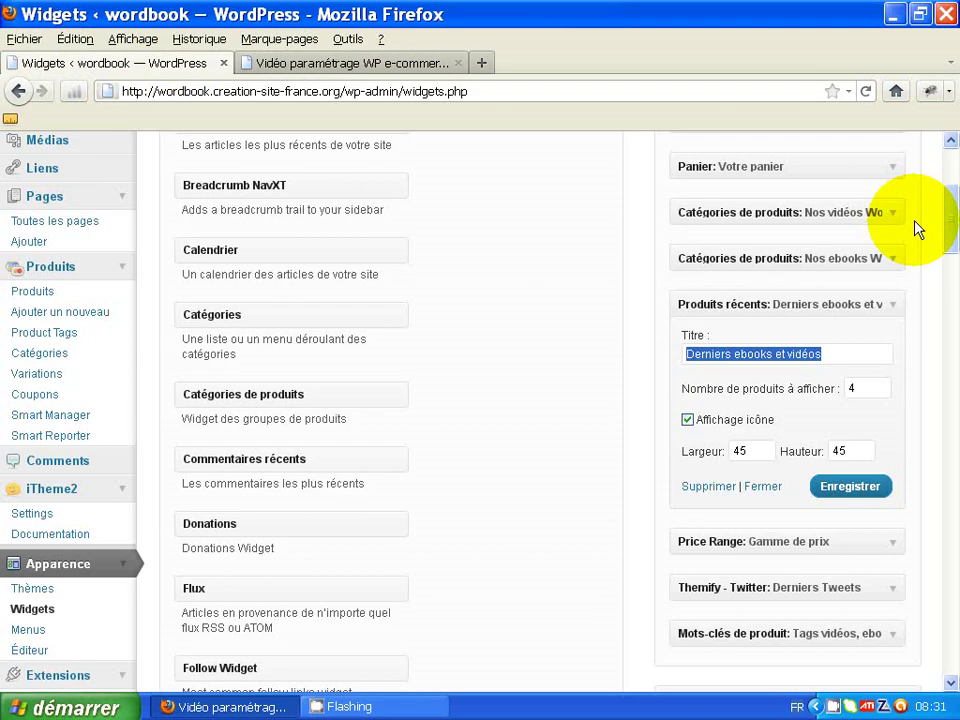
pyautogui.click(893, 306)
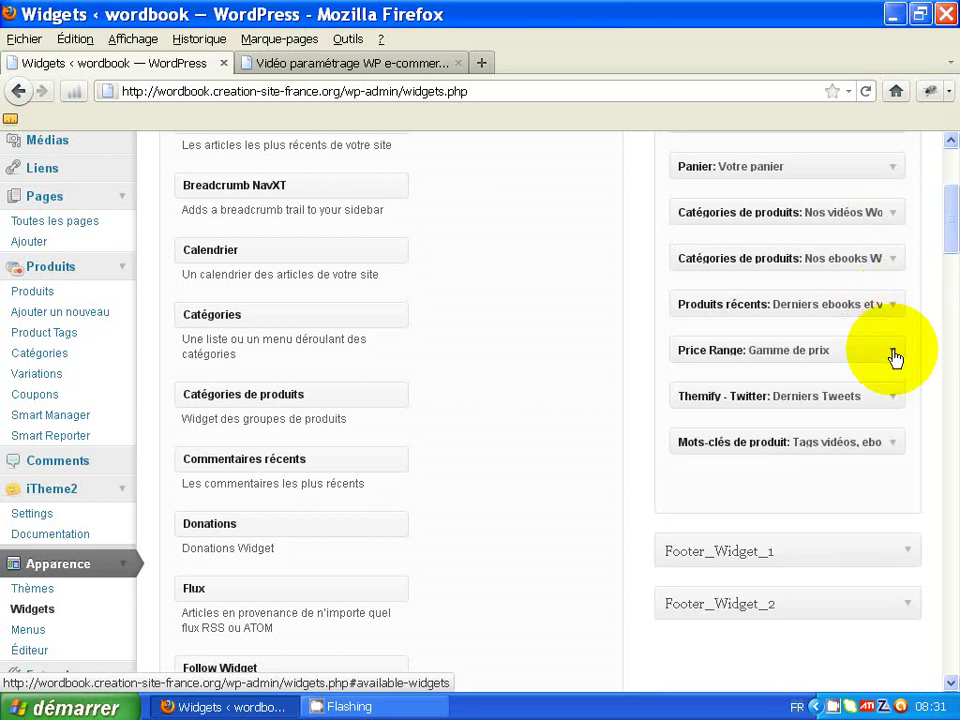
# - Expand the Price Range widget, highlight its title and locate the matching Gamme de prix block on the shop page
pyautogui.click(894, 354)
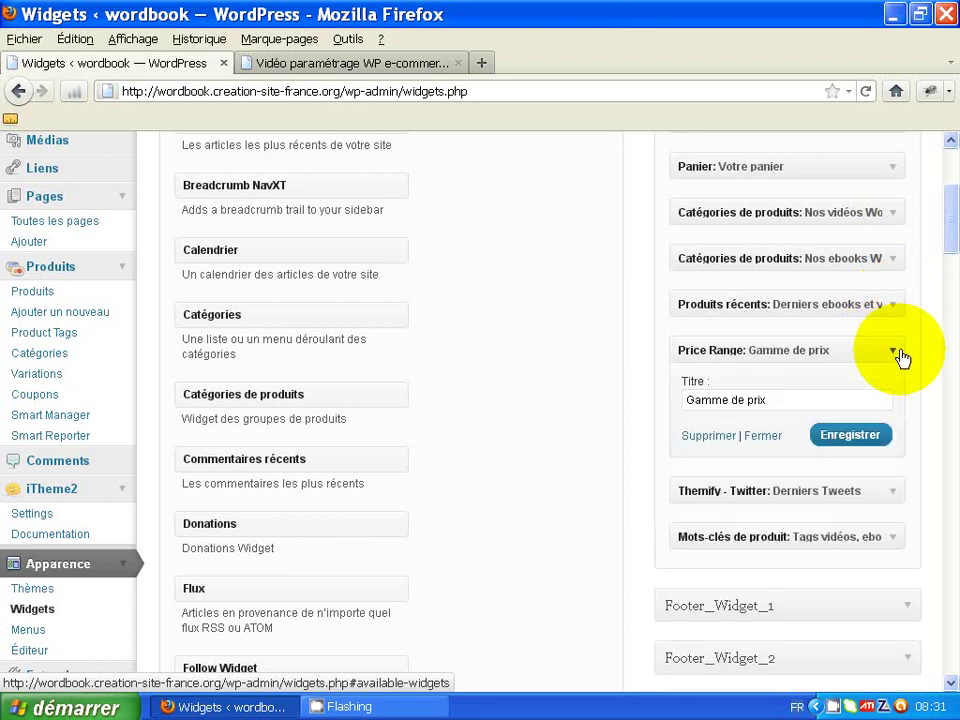
pyautogui.tripleClick(762, 399)
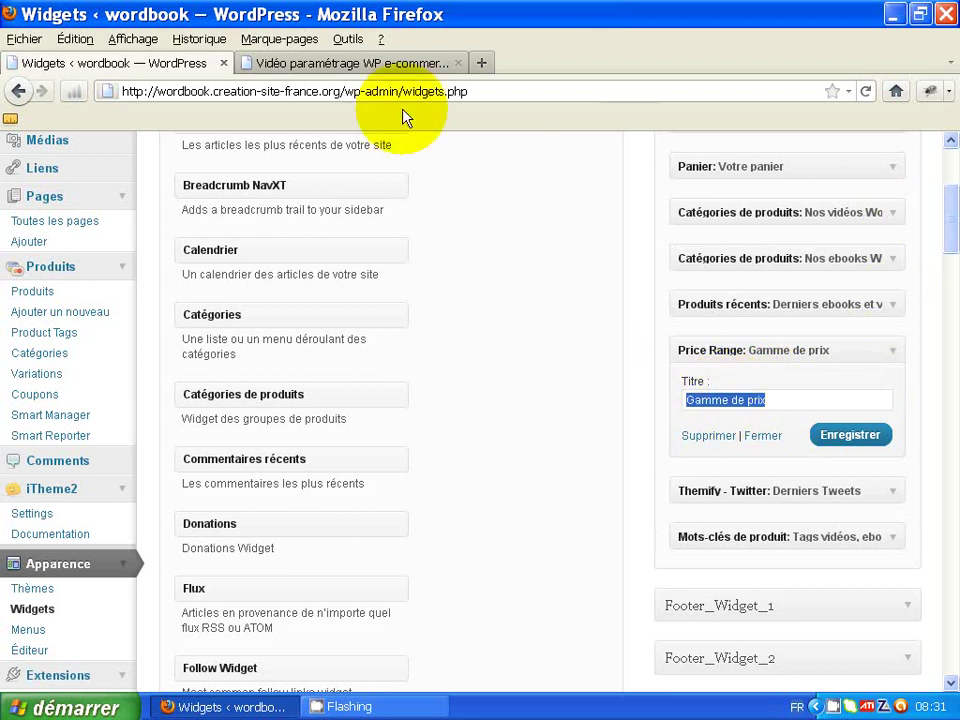
pyautogui.click(350, 63)
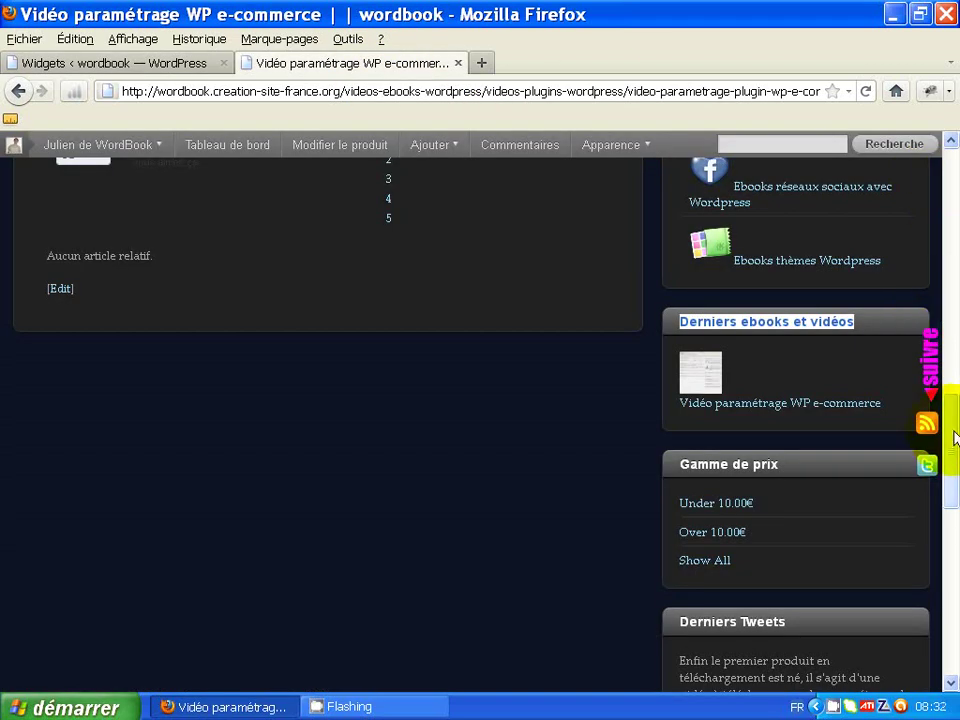
pyautogui.scroll(-5, 951, 439)
pyautogui.scroll(3, 951, 476)
pyautogui.click(777, 381)
pyautogui.moveTo(777, 381); pyautogui.dragTo(678, 385)
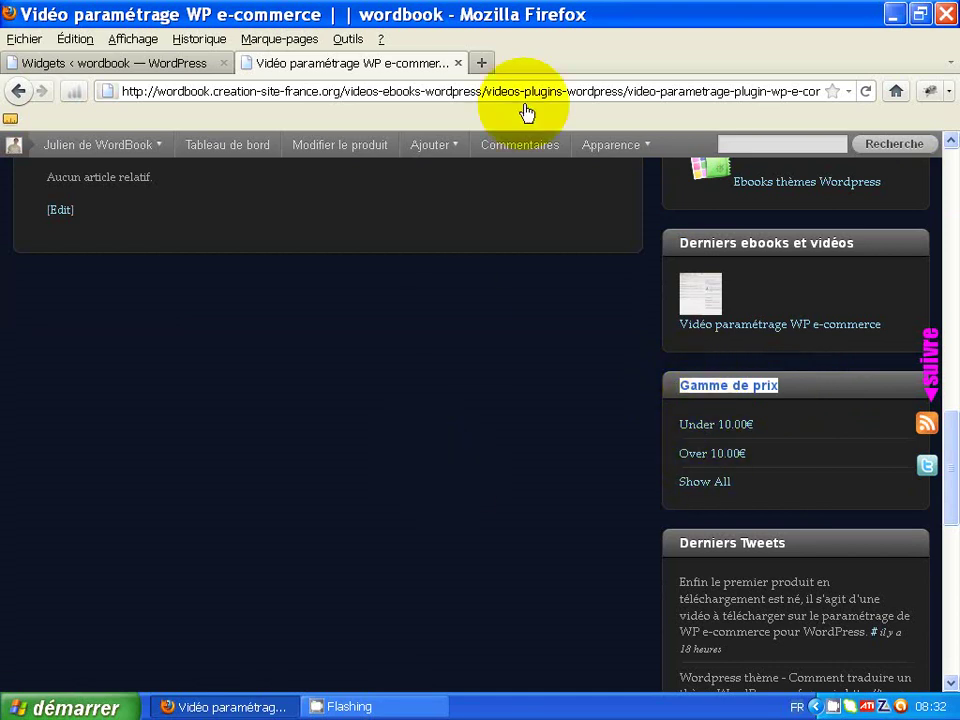
# - Collapse the Price Range widget on the Widgets page, expand the Mots-clés de produit widget and highlight its title
pyautogui.click(115, 65)
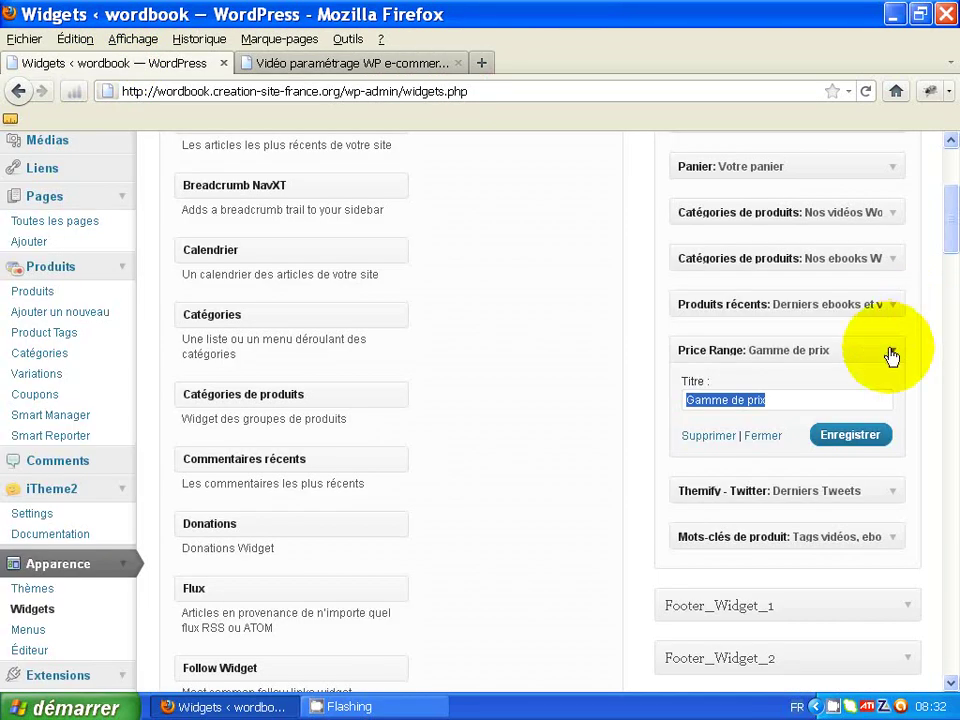
pyautogui.moveTo(952, 225); pyautogui.dragTo(952, 233)
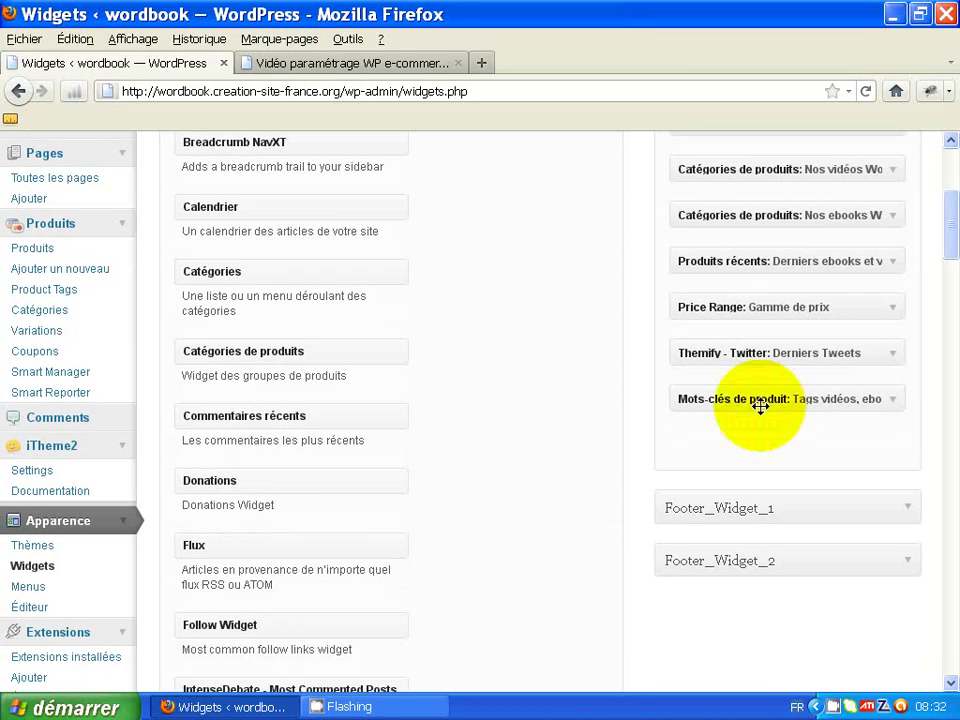
pyautogui.click(895, 401)
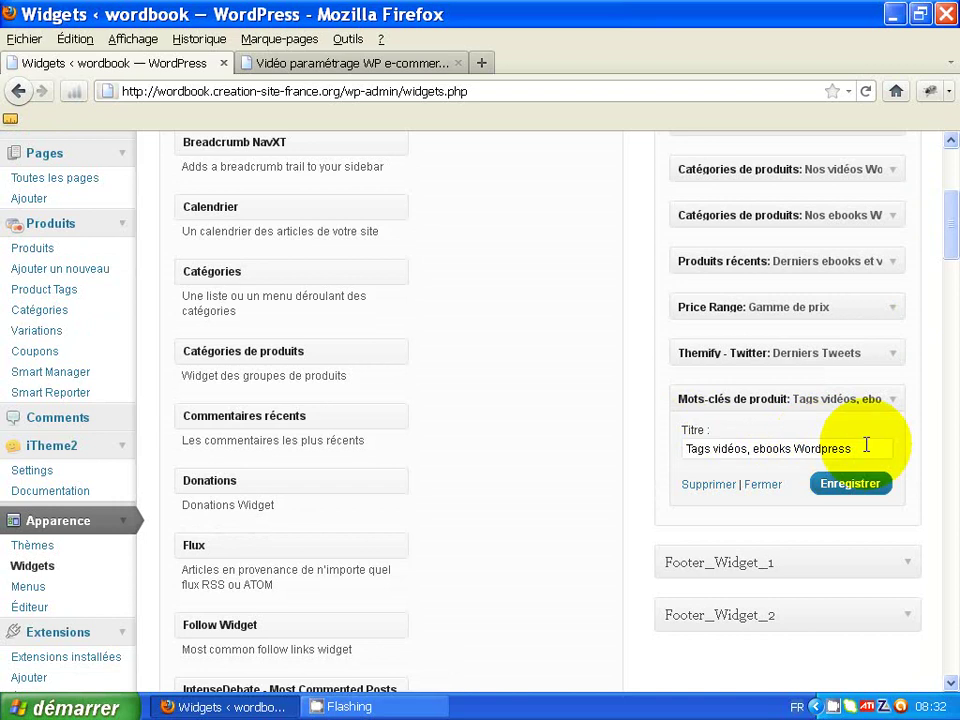
pyautogui.moveTo(866, 448); pyautogui.dragTo(683, 449)
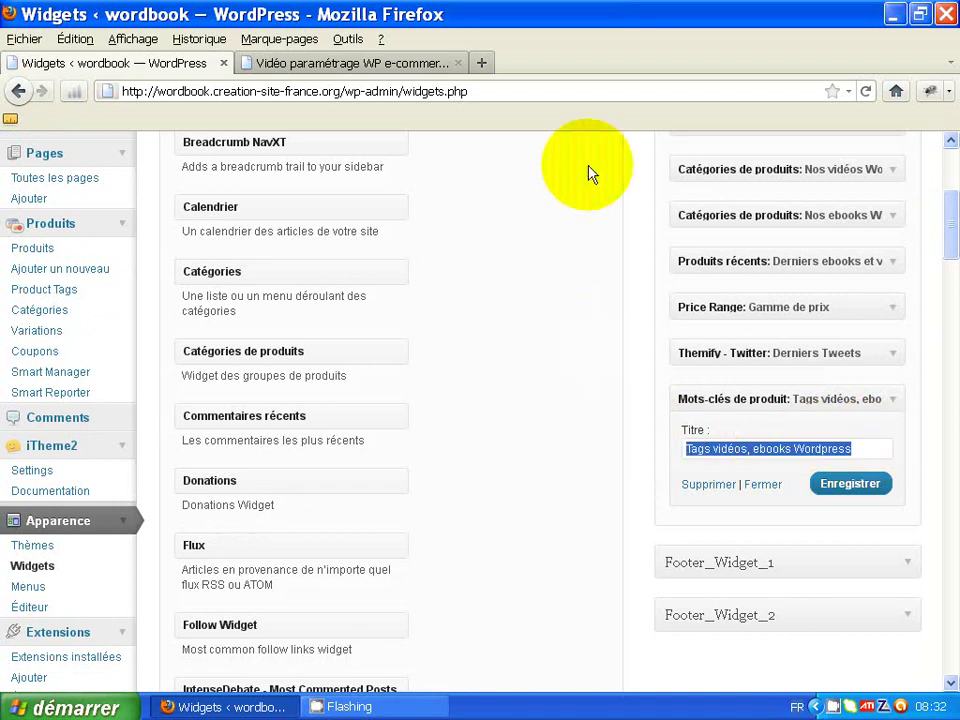
# - Highlight the Tags vidéos, ebooks Wordpress heading in the shop page's sidebar, and collapse the Mots-clés de produit widget
pyautogui.click(320, 64)
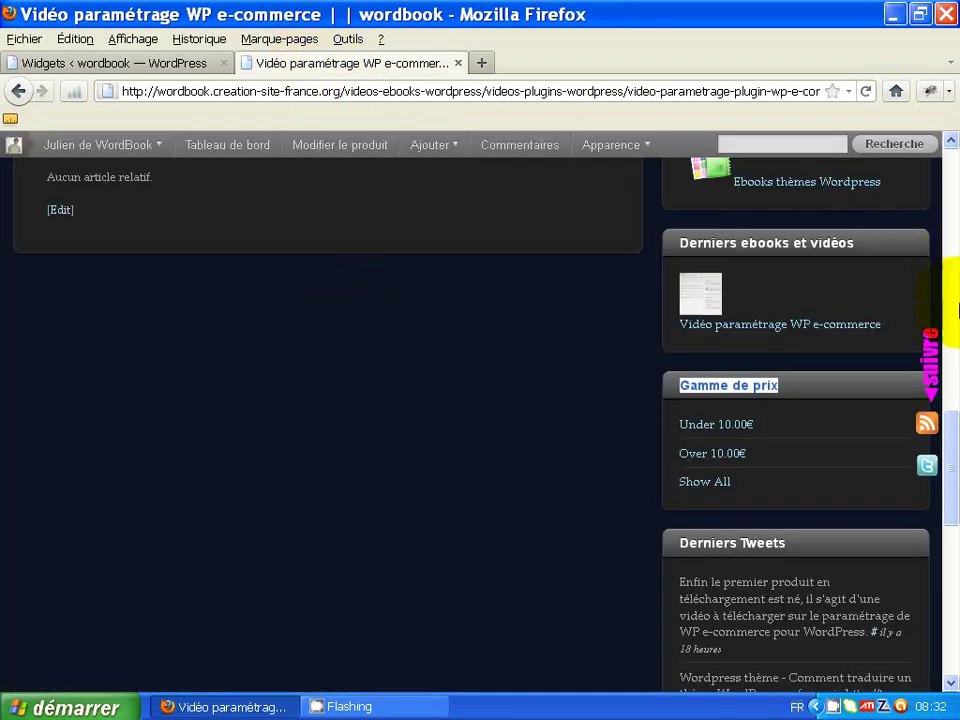
pyautogui.scroll(-8, 957, 347)
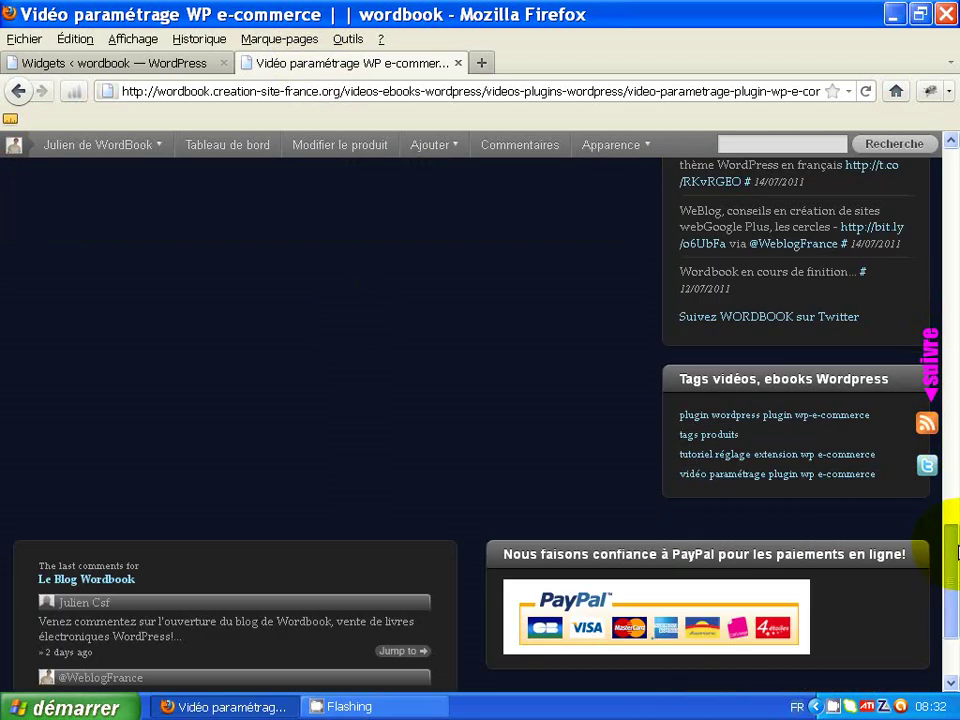
pyautogui.moveTo(678, 380); pyautogui.dragTo(893, 385)
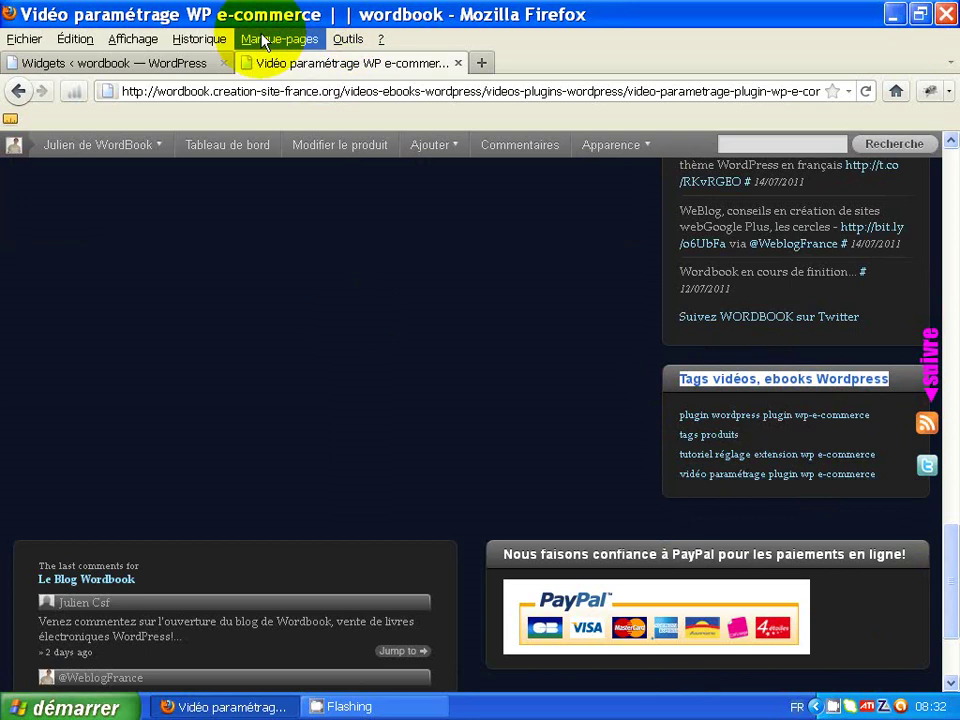
pyautogui.click(120, 62)
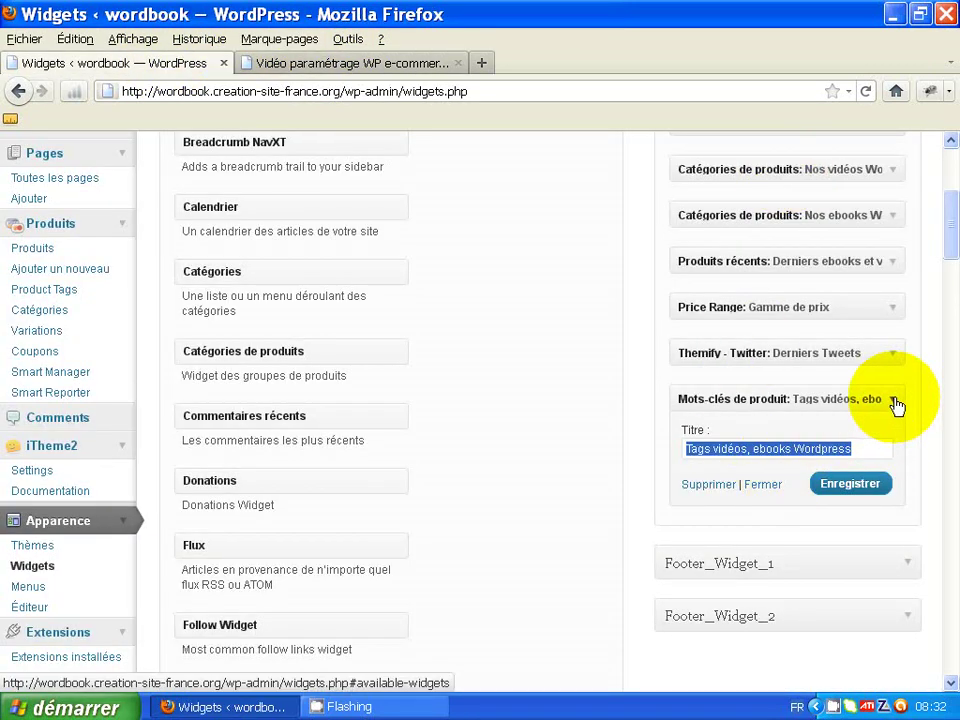
pyautogui.click(895, 401)
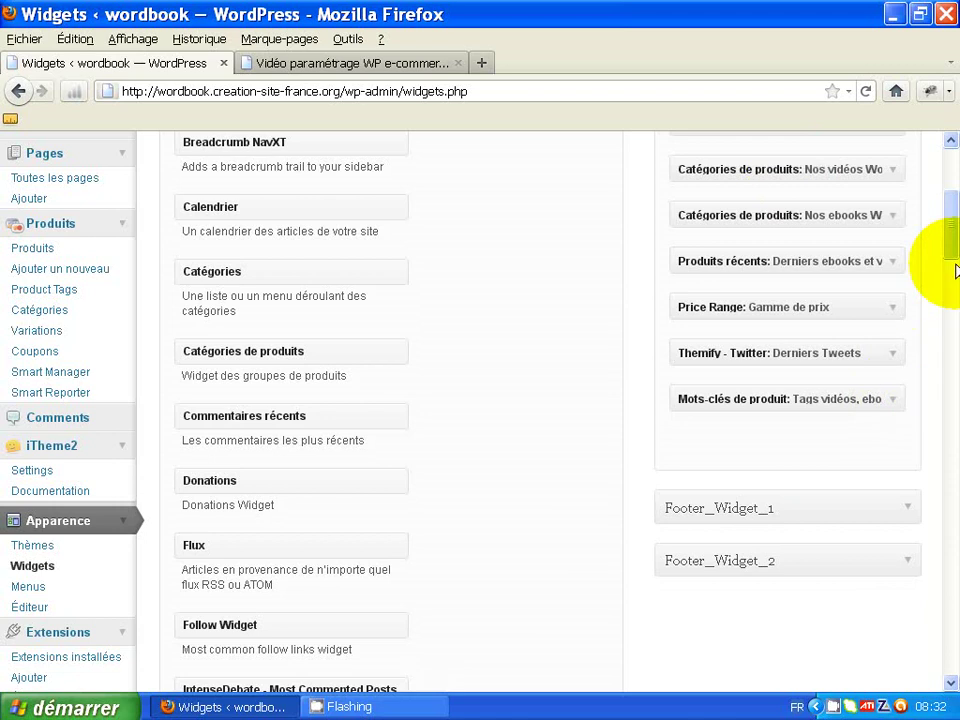
# - Look through the available widgets down to the Panier and product entries, and collapse the Sidebar widget area
pyautogui.moveTo(955, 197); pyautogui.dragTo(953, 376)
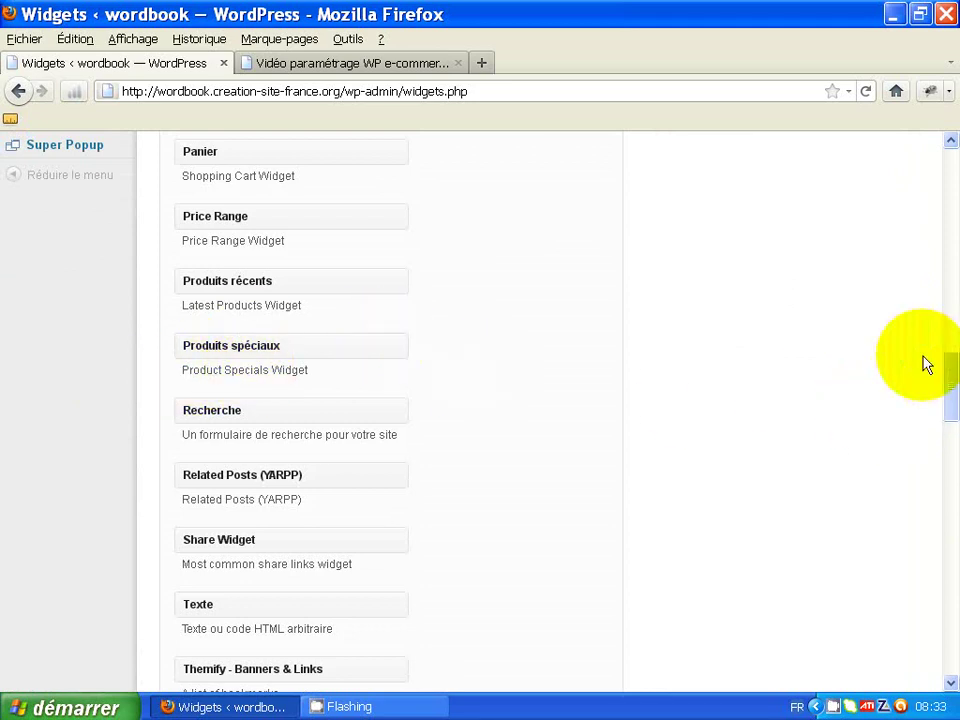
pyautogui.moveTo(949, 386); pyautogui.dragTo(955, 92)
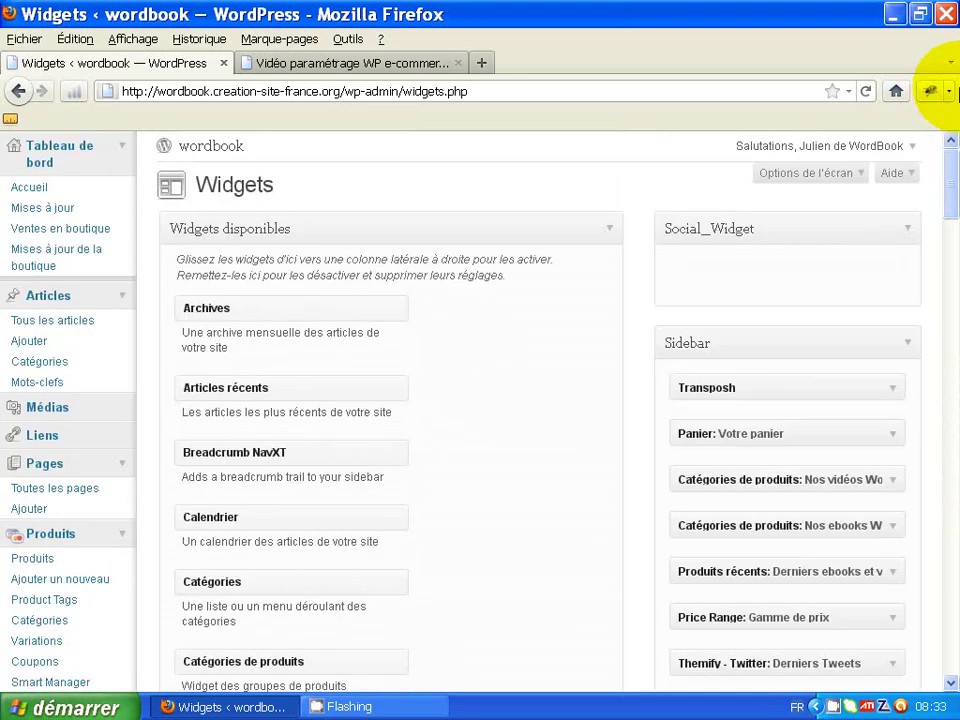
pyautogui.click(906, 346)
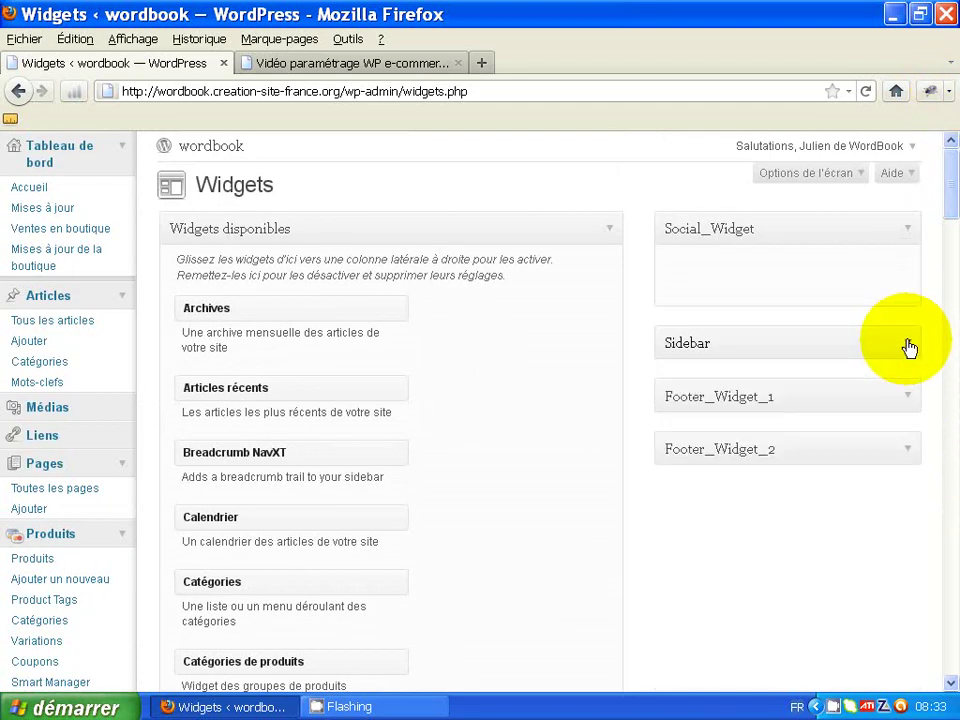
# - Examine the shop product page's footer blocks and return to the top of the page
pyautogui.click(360, 63)
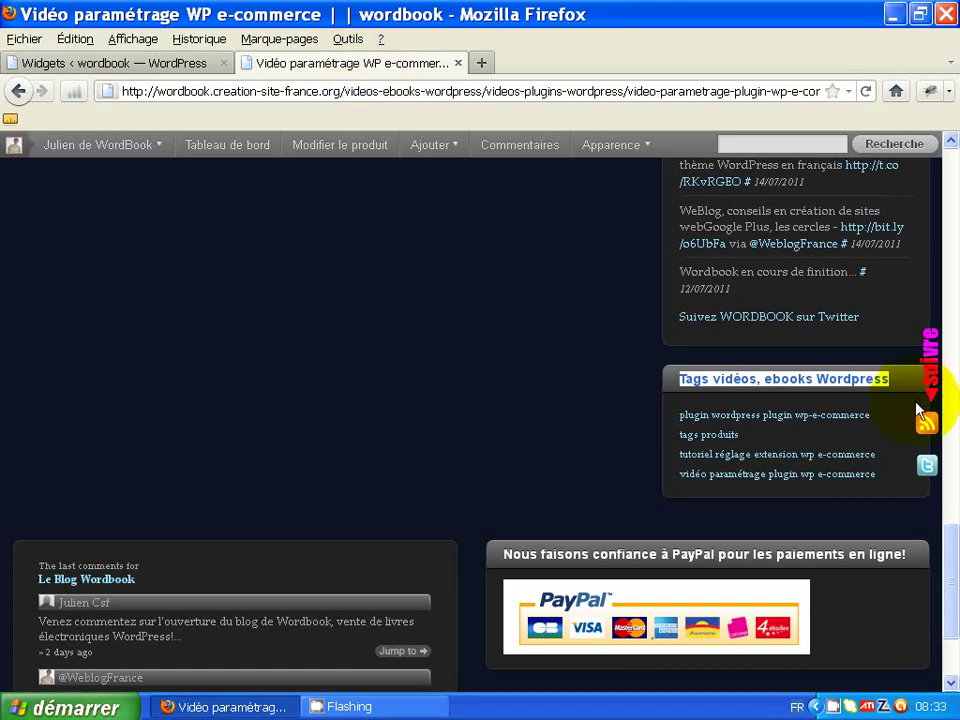
pyautogui.scroll(-3, 953, 590)
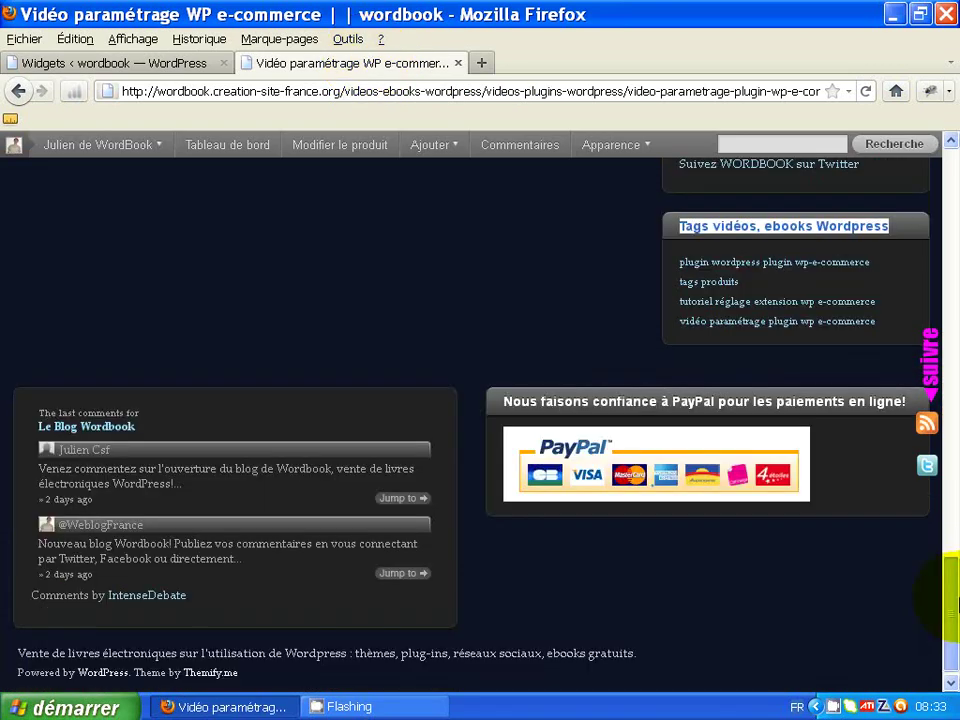
pyautogui.moveTo(955, 602); pyautogui.dragTo(949, 228)
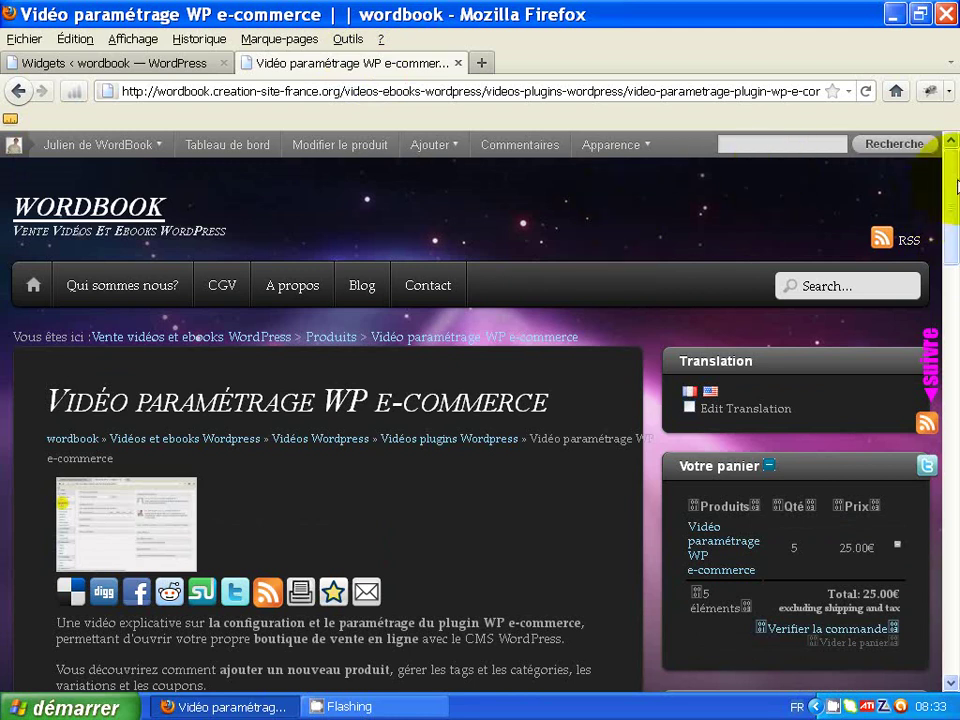
# - Enter "Message à remplir par utilisateur/acheteur du produit!" as the product's personalisation message, and place the cursor in the Quantité field
pyautogui.moveTo(956, 185); pyautogui.dragTo(955, 308)
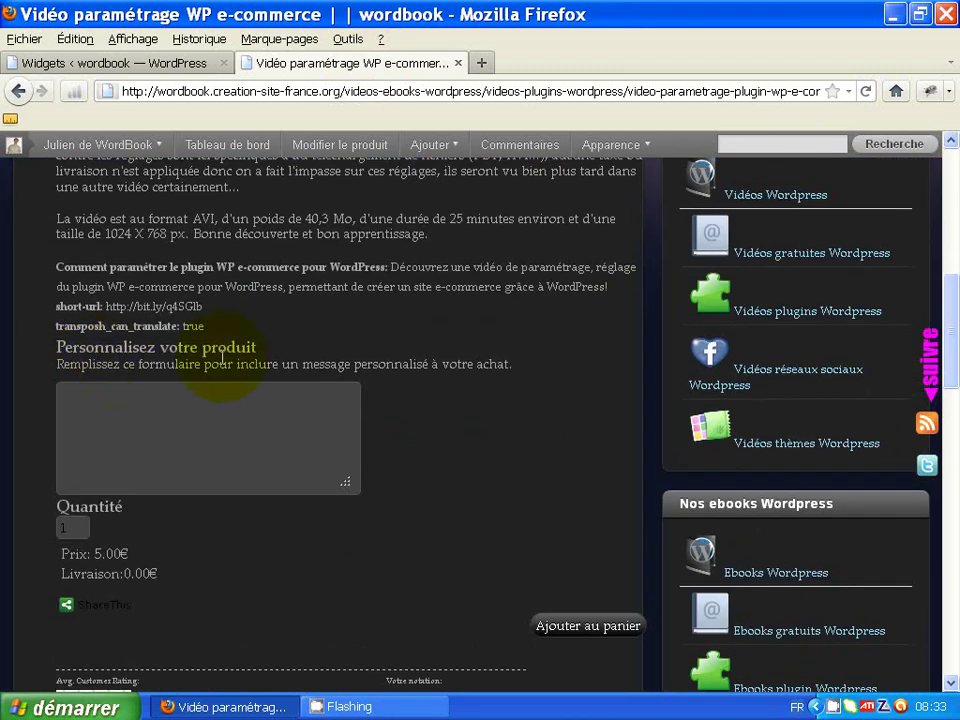
pyautogui.click(124, 424)
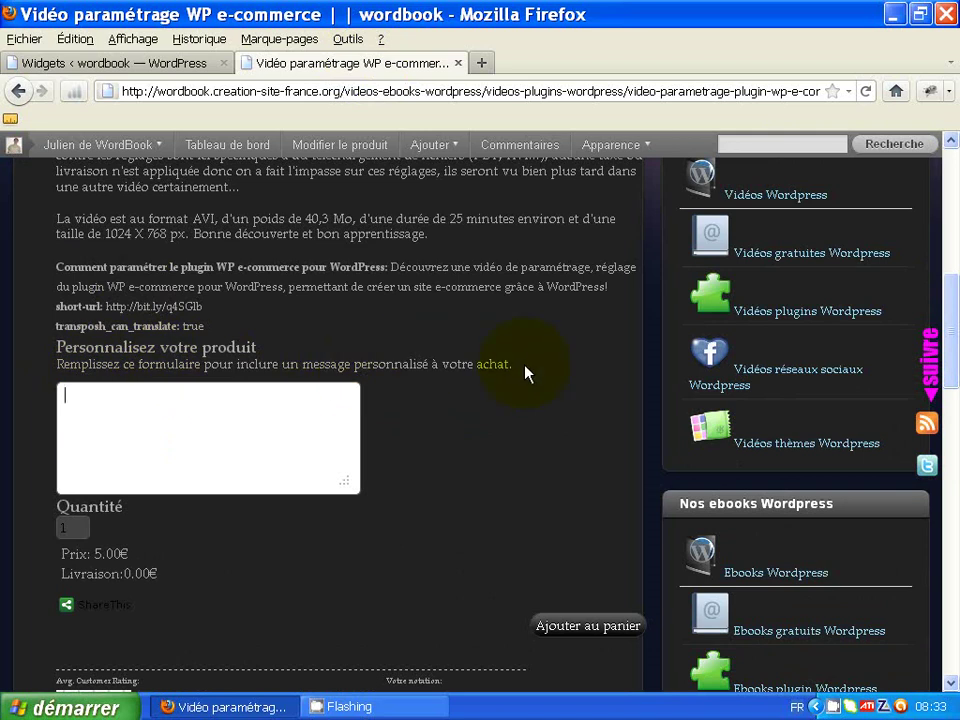
pyautogui.write('Message à remplir par ')
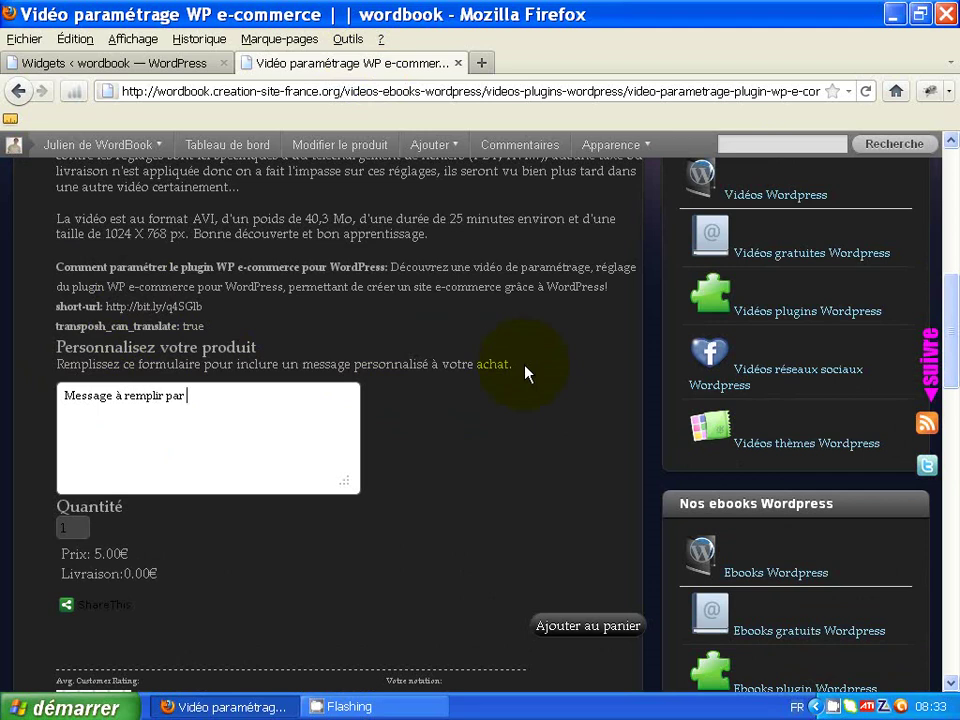
pyautogui.write('utilisateur/achetaur')
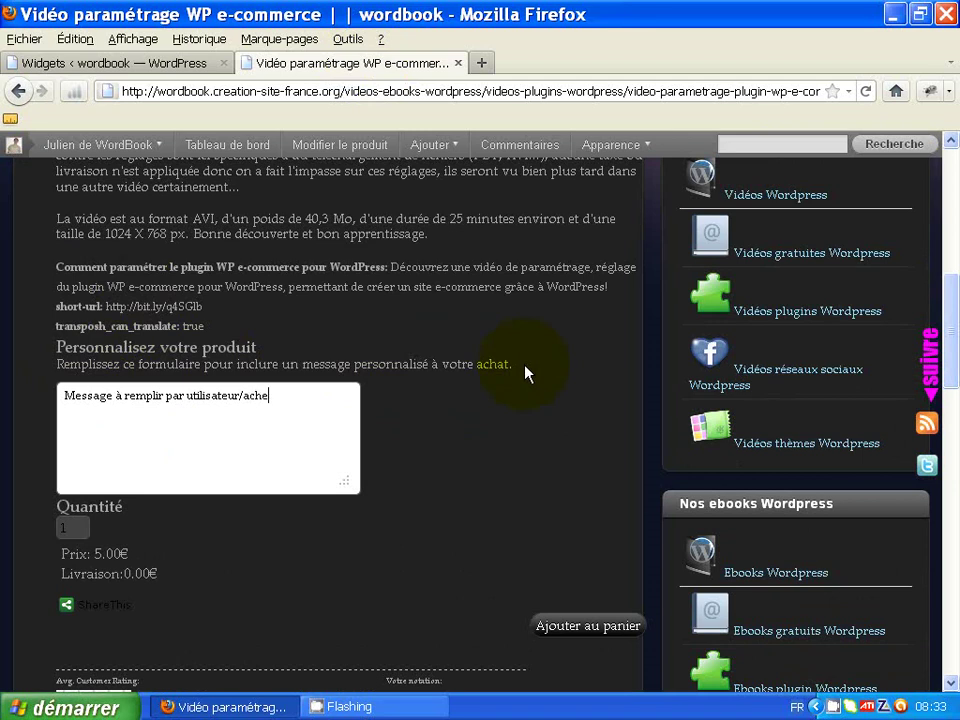
pyautogui.press('BackSpace')
pyautogui.press('BackSpace')
pyautogui.press('BackSpace')
pyautogui.write('eur du produit!')
pyautogui.click(428, 460)
pyautogui.click(80, 524)
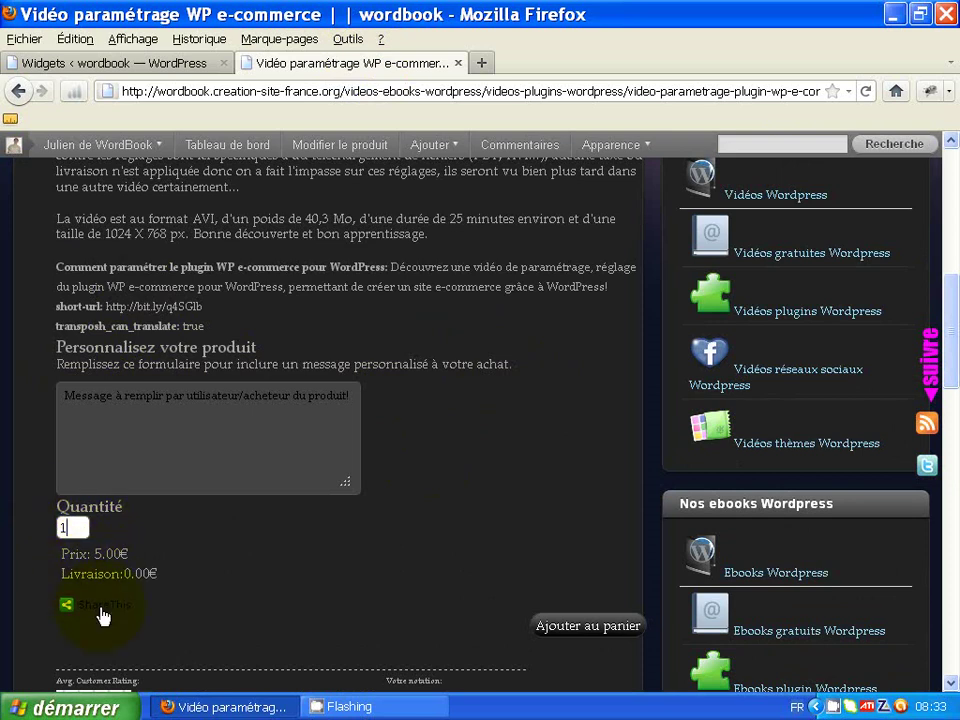
# - Browse the full list of sharing services in the product's ShareThis popup, collapse the list and close the popup
pyautogui.moveTo(100, 615)
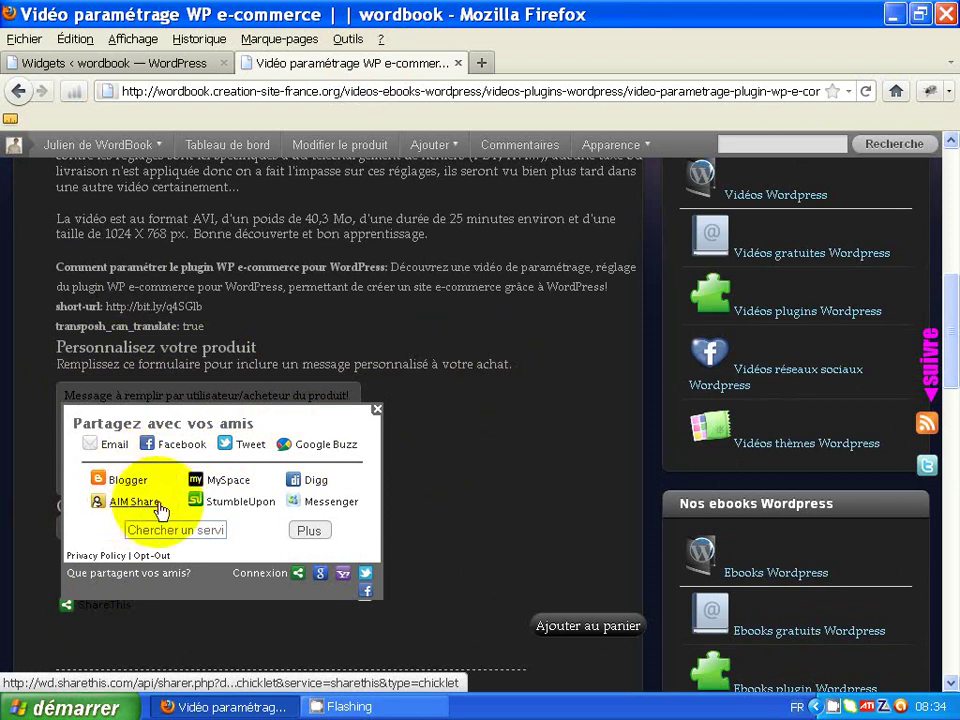
pyautogui.click(310, 531)
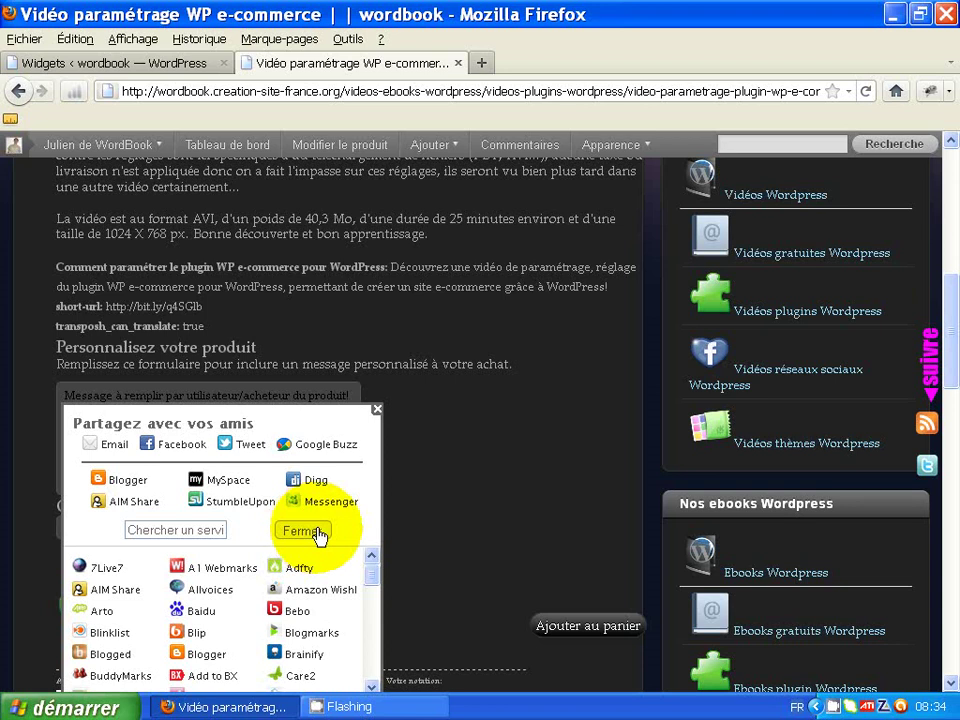
pyautogui.scroll(-2, 505, 420)
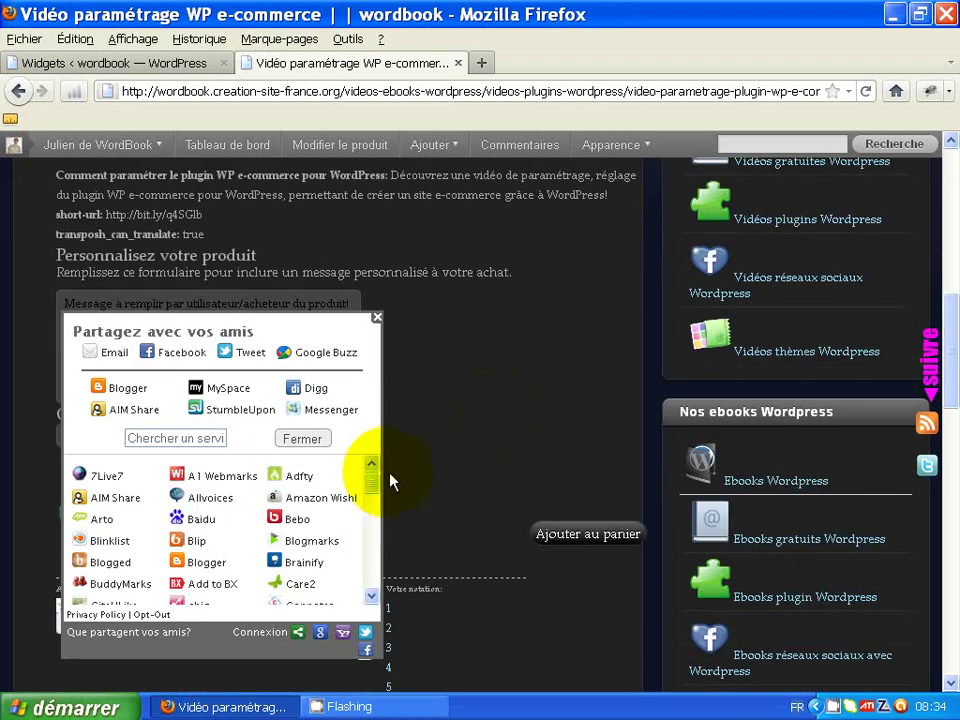
pyautogui.moveTo(375, 489); pyautogui.dragTo(388, 582)
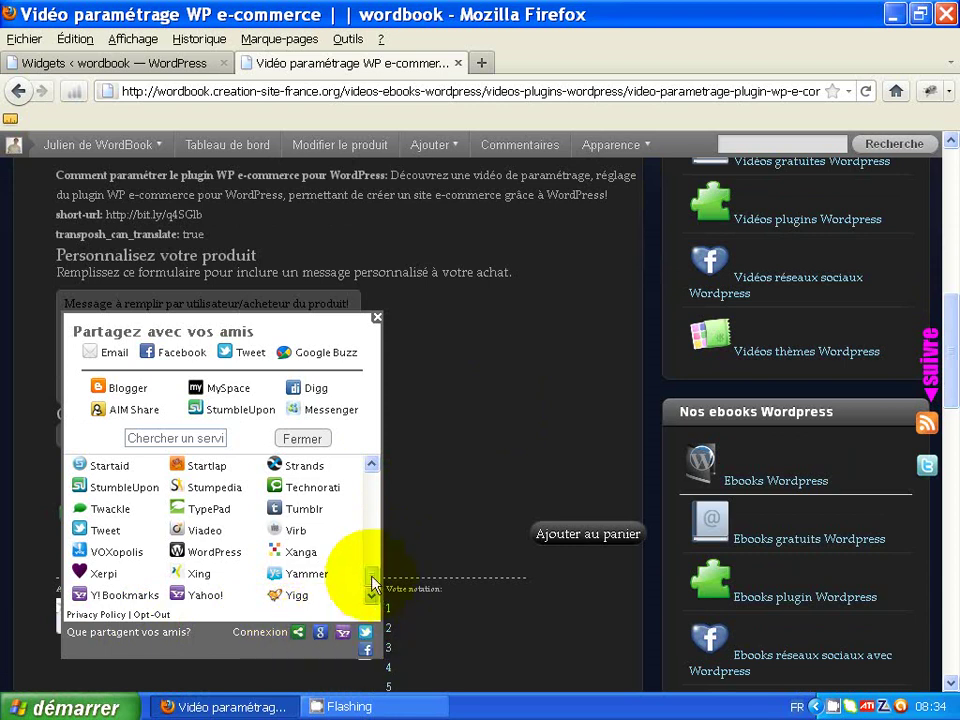
pyautogui.moveTo(375, 579); pyautogui.dragTo(381, 456)
pyautogui.click(325, 439)
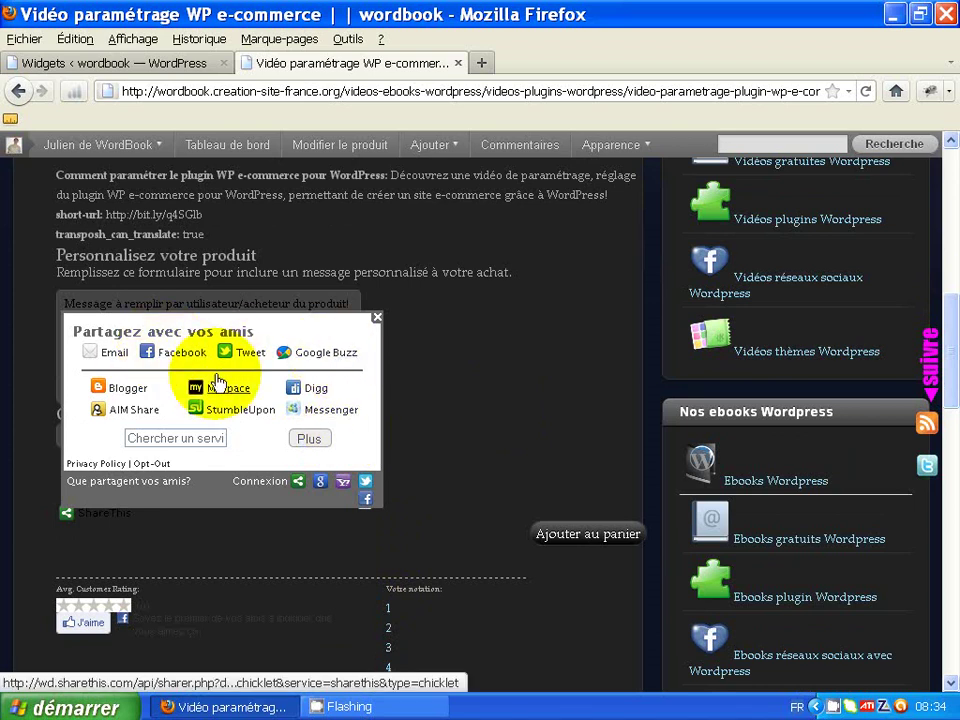
pyautogui.click(378, 320)
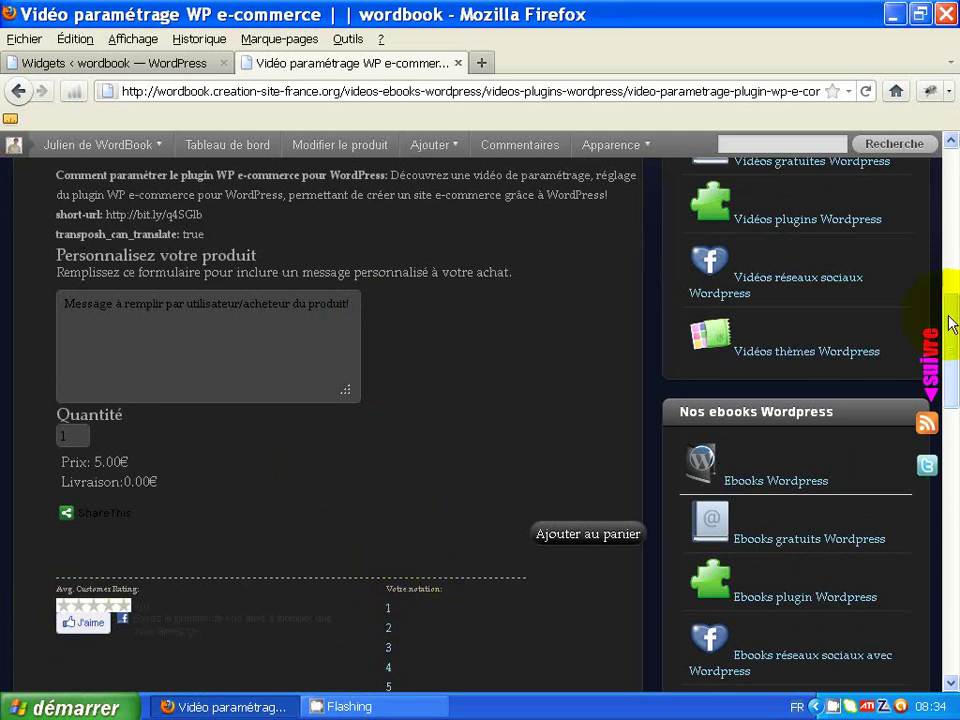
# - Examine the customer rating and related article areas below the product form, and return to the top of the page
pyautogui.scroll(-3, 420, 617)
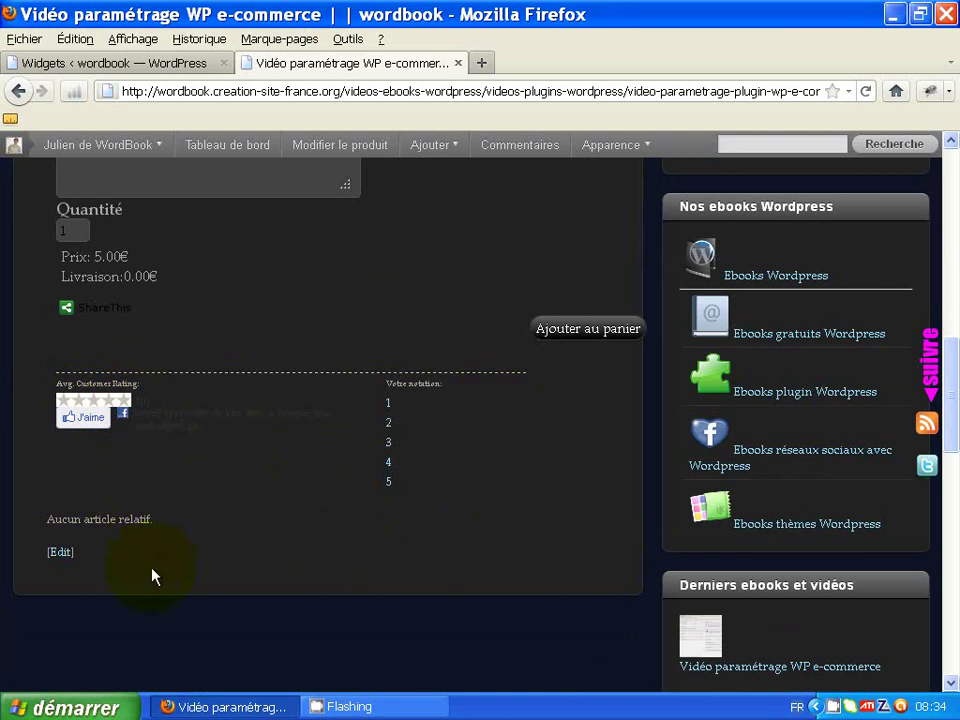
pyautogui.click(955, 378)
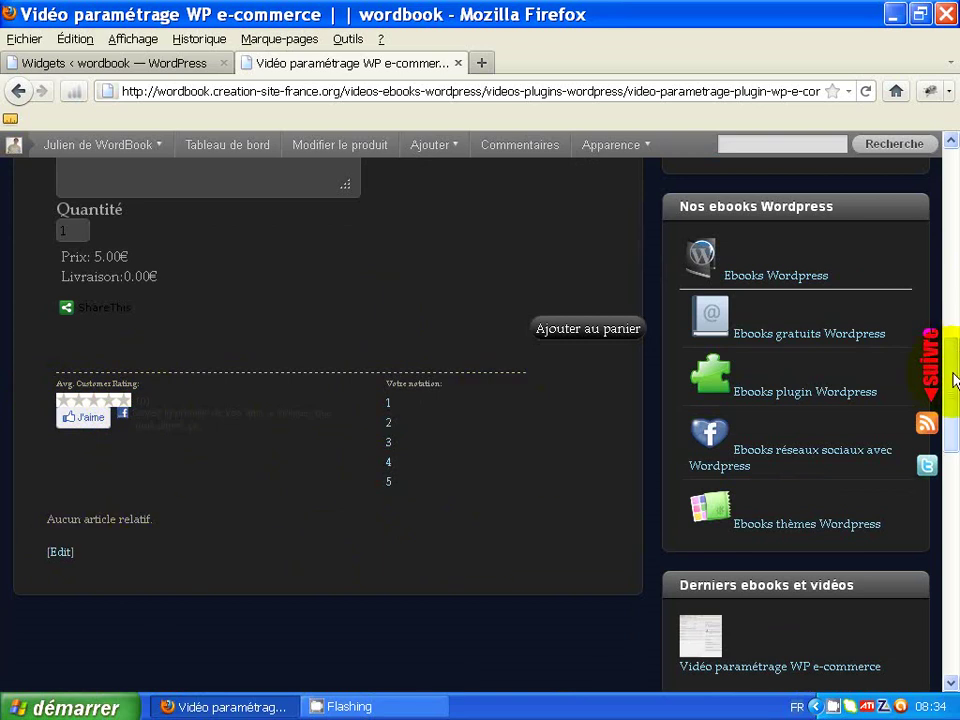
pyautogui.moveTo(955, 378); pyautogui.dragTo(596, 248)
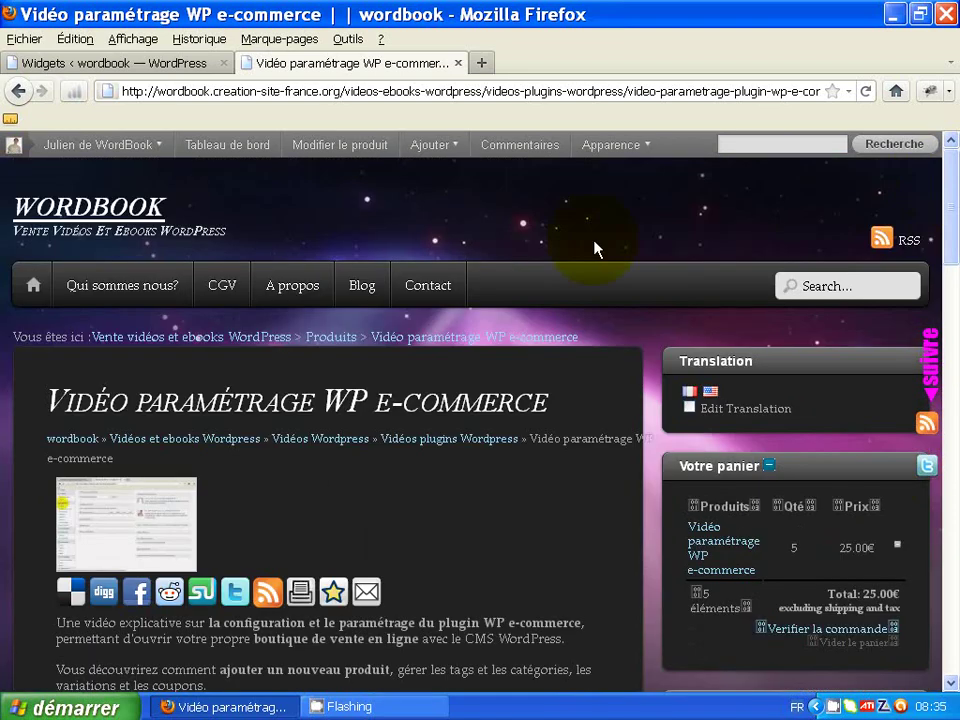